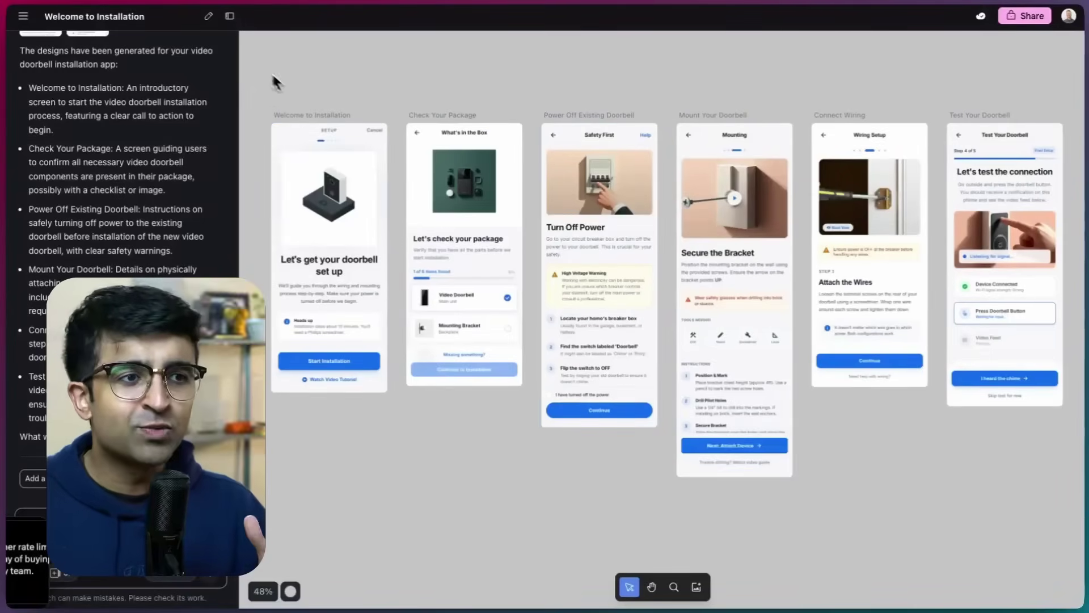
Step: Generate a clickable prototype from all six doorbell installation screens
drag(259, 81, 990, 317)
click(465, 96)
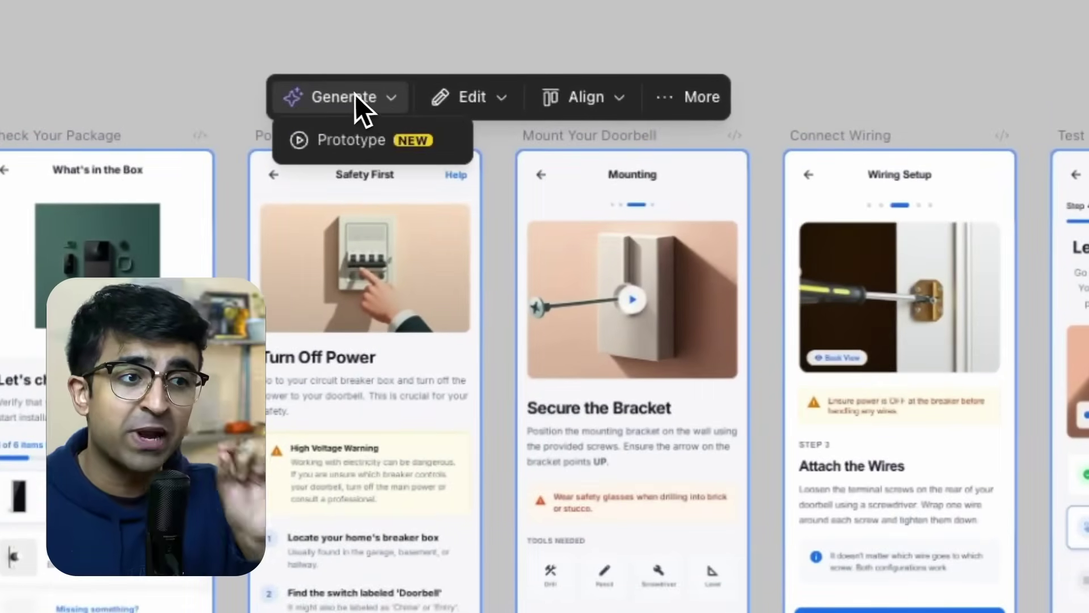
click(359, 141)
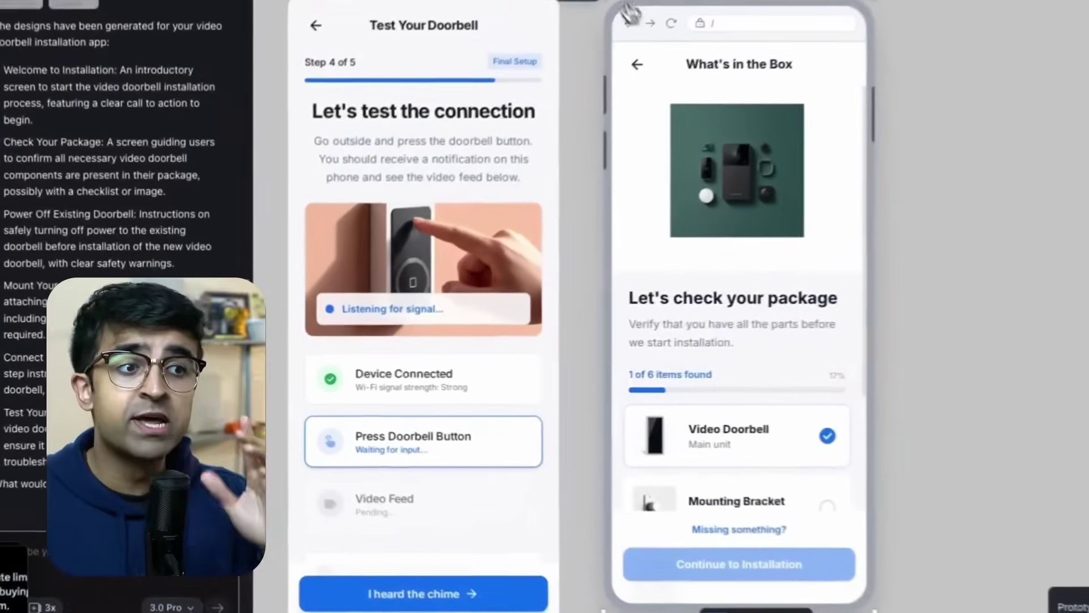
Step: Click through the prototype, checking off package items and starting the installation steps
click(645, 57)
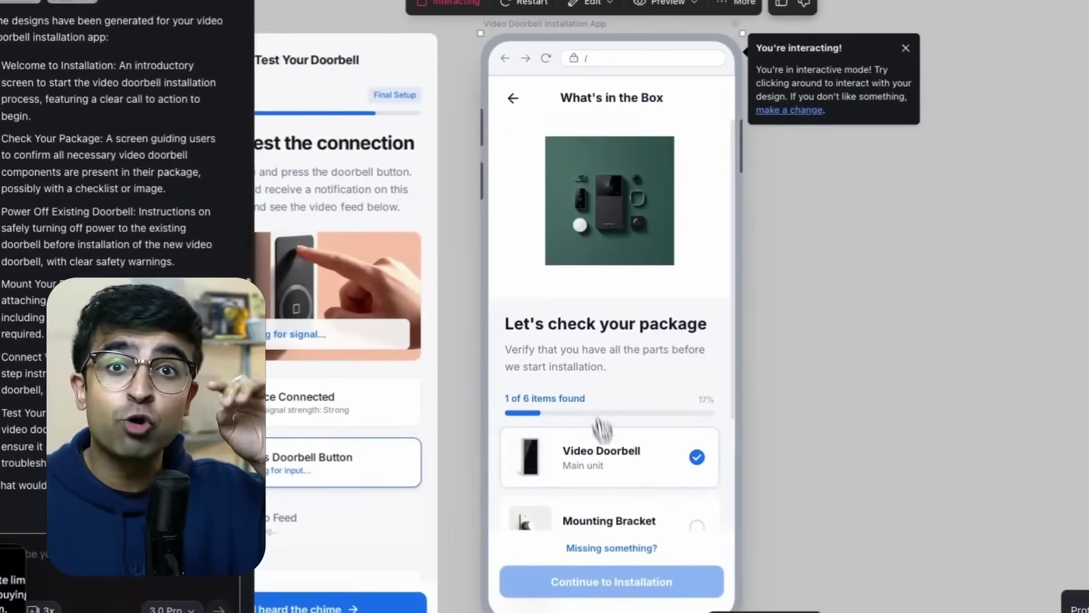
scroll(686, 397, down, 1)
click(688, 459)
scroll(692, 437, down, 3)
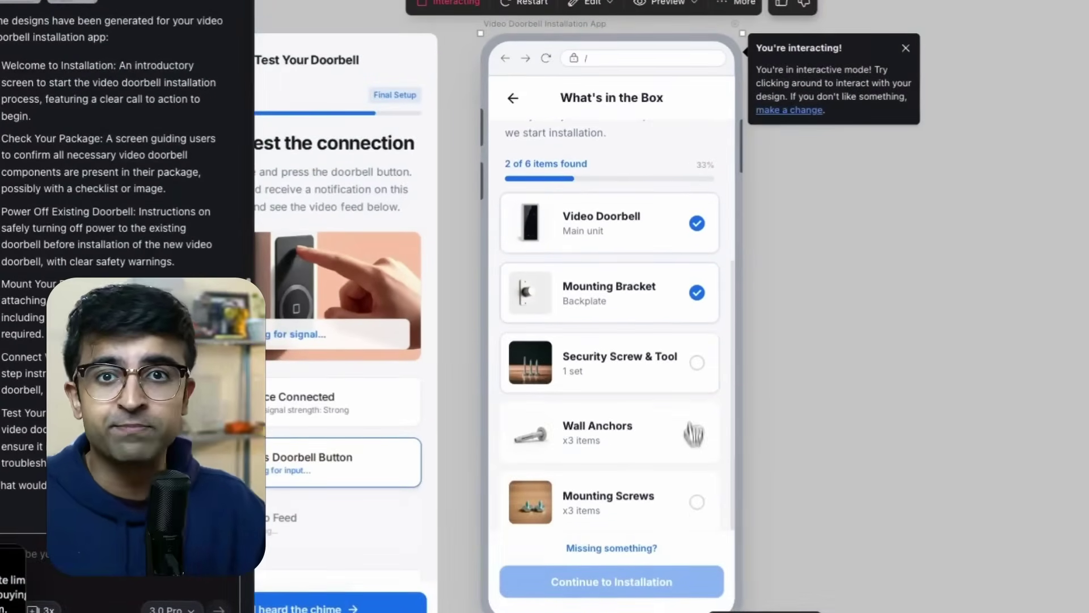
scroll(696, 498, down, 1)
click(695, 476)
click(661, 578)
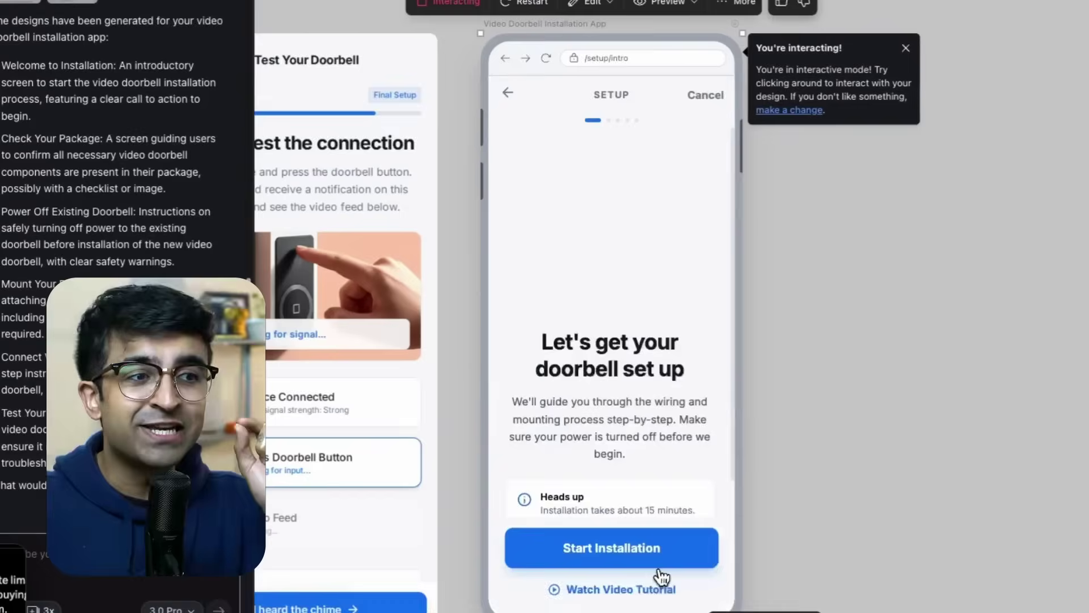
click(623, 539)
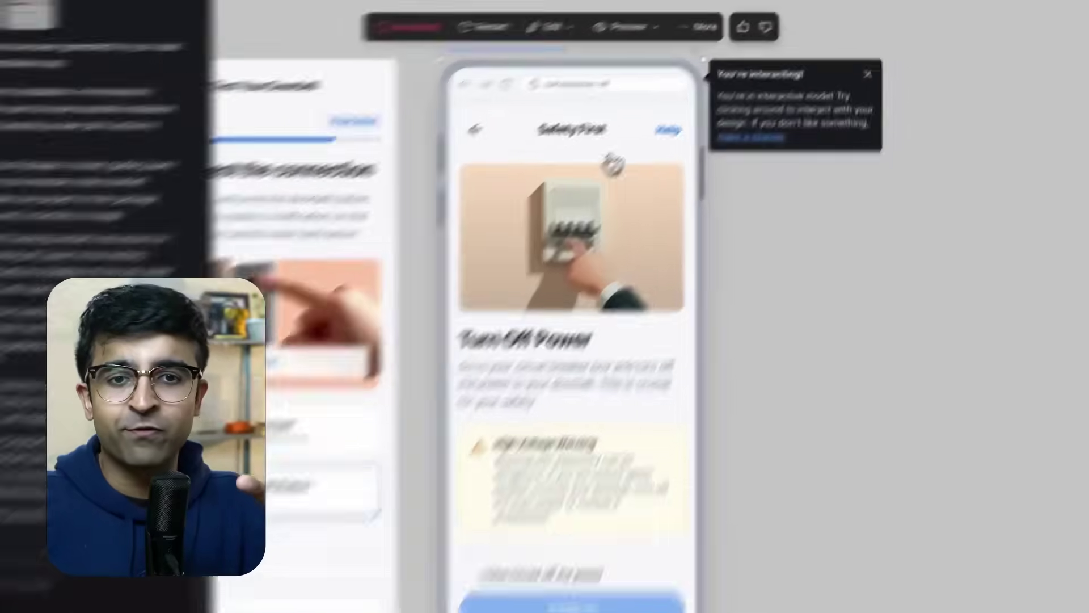
Step: Submit a prototype change request asking for slide transitions between screens
click(593, 3)
click(611, 24)
text(Let)
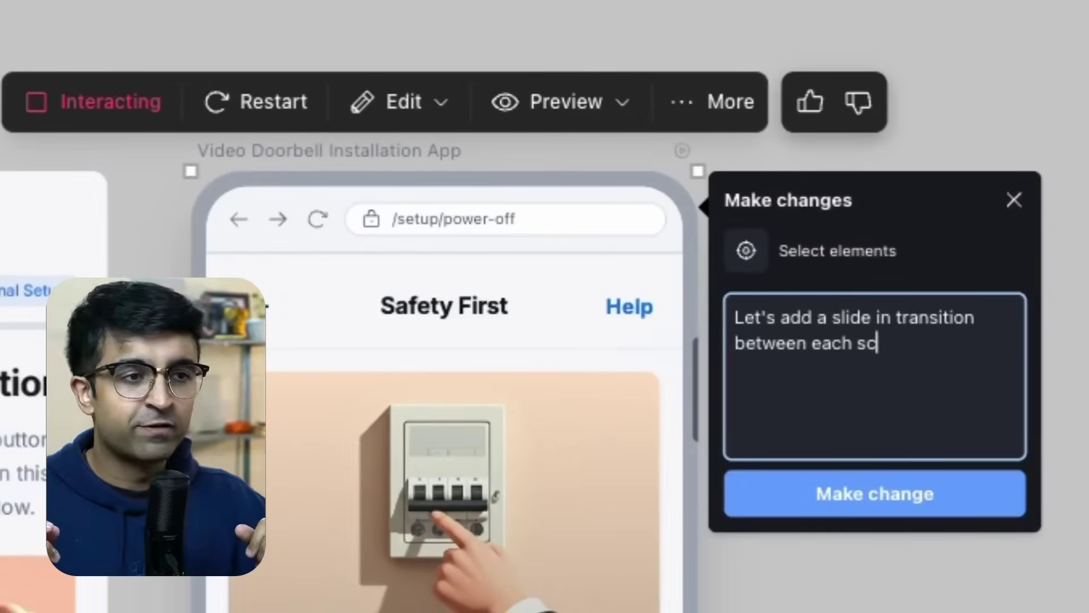
click(875, 493)
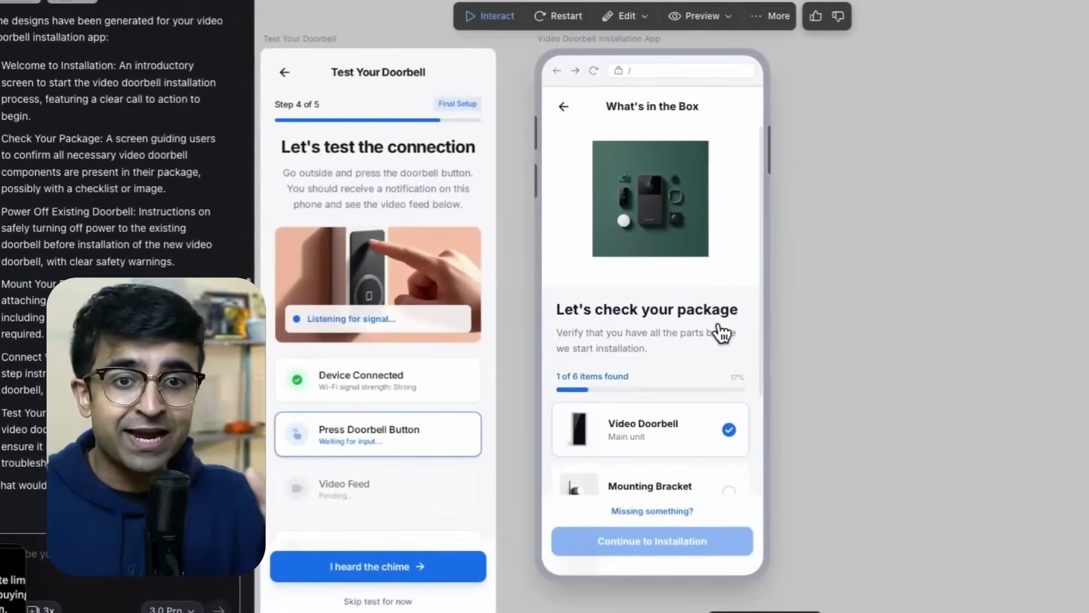
Step: Test the prototype again through the checklist, power-off confirmation, mounting and wiring steps
click(486, 16)
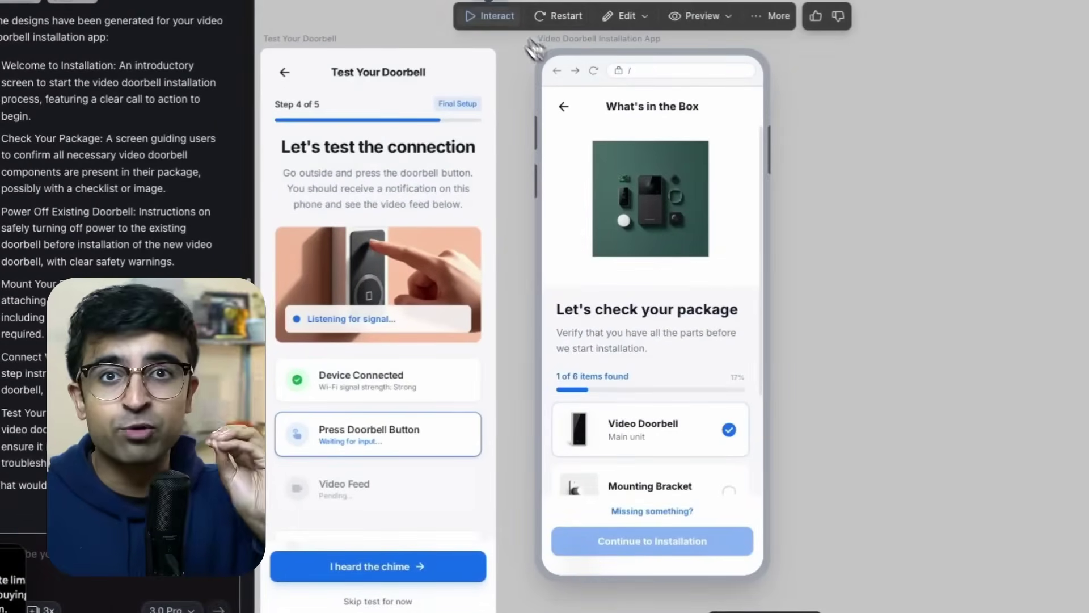
scroll(596, 451, down, 1)
scroll(596, 451, down, 2)
click(606, 369)
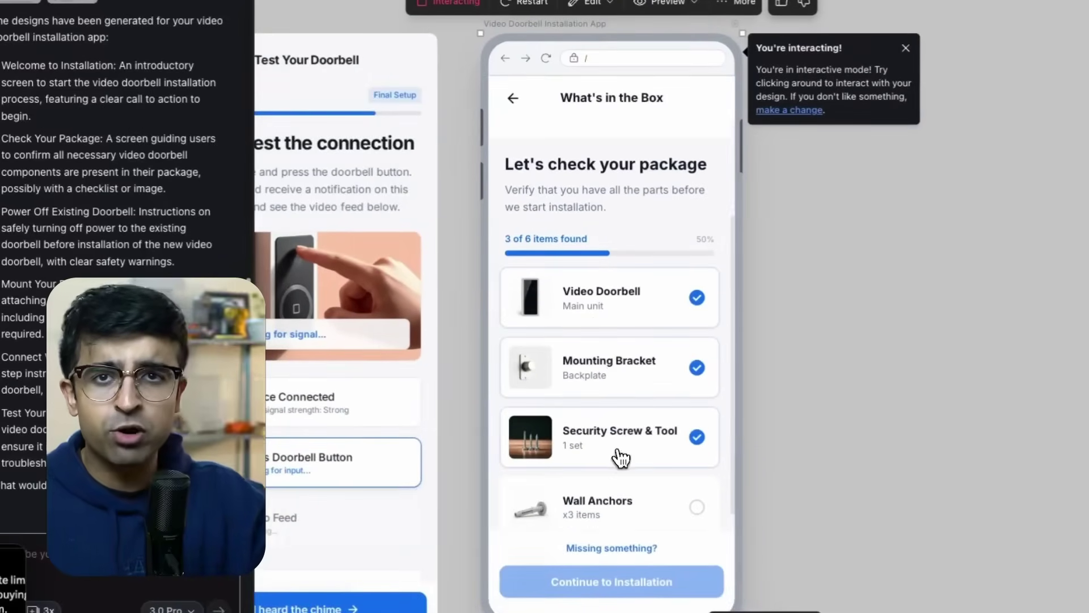
scroll(620, 500, down, 2)
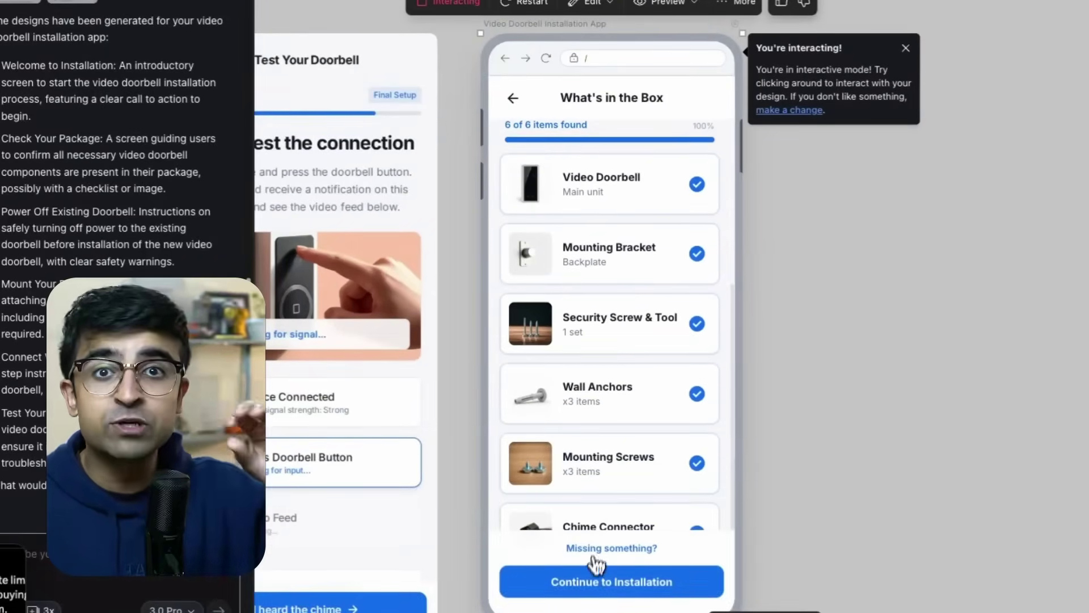
click(593, 581)
click(596, 537)
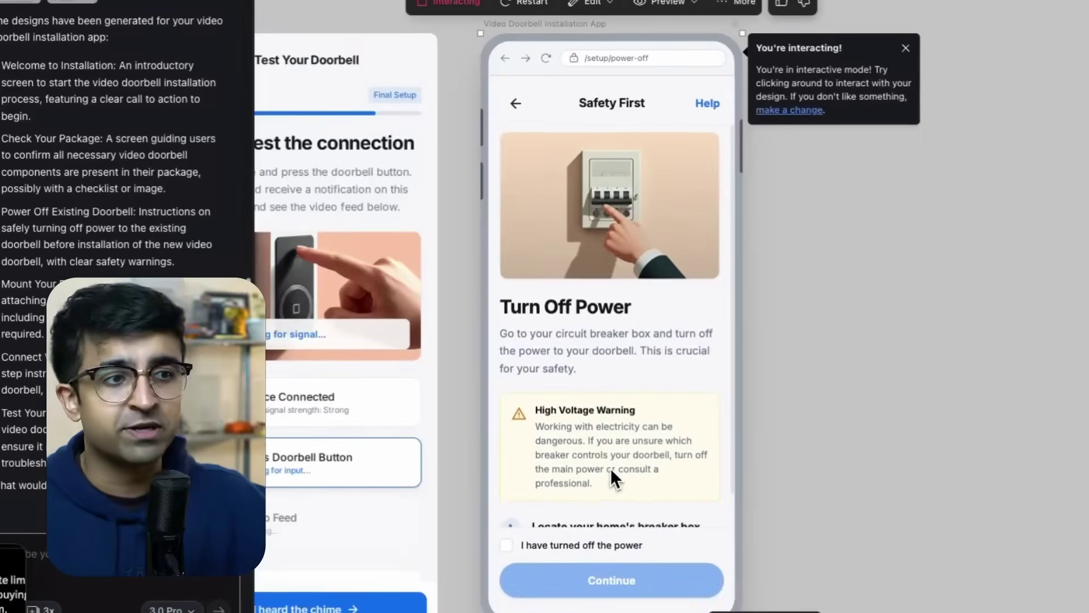
click(507, 546)
click(602, 585)
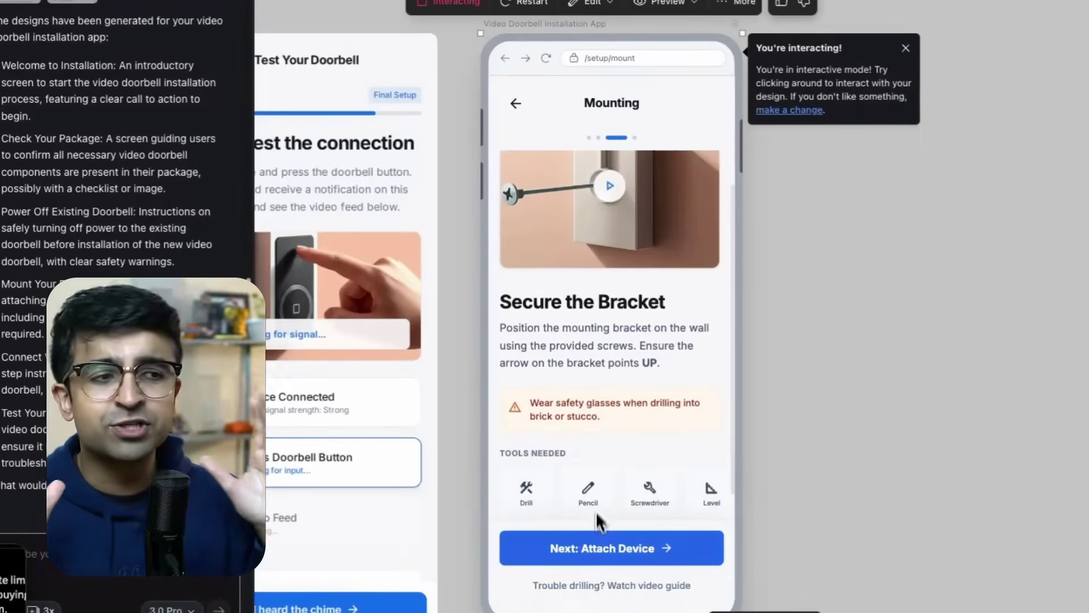
click(600, 546)
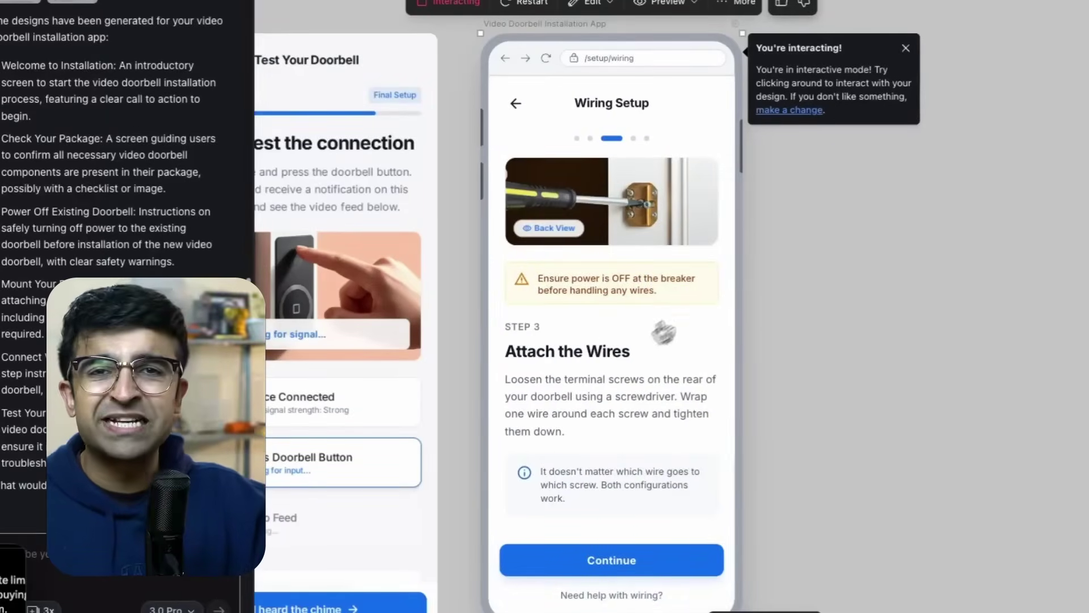
Step: Ask Stitch to make the wiring step's warning banner red
click(775, 110)
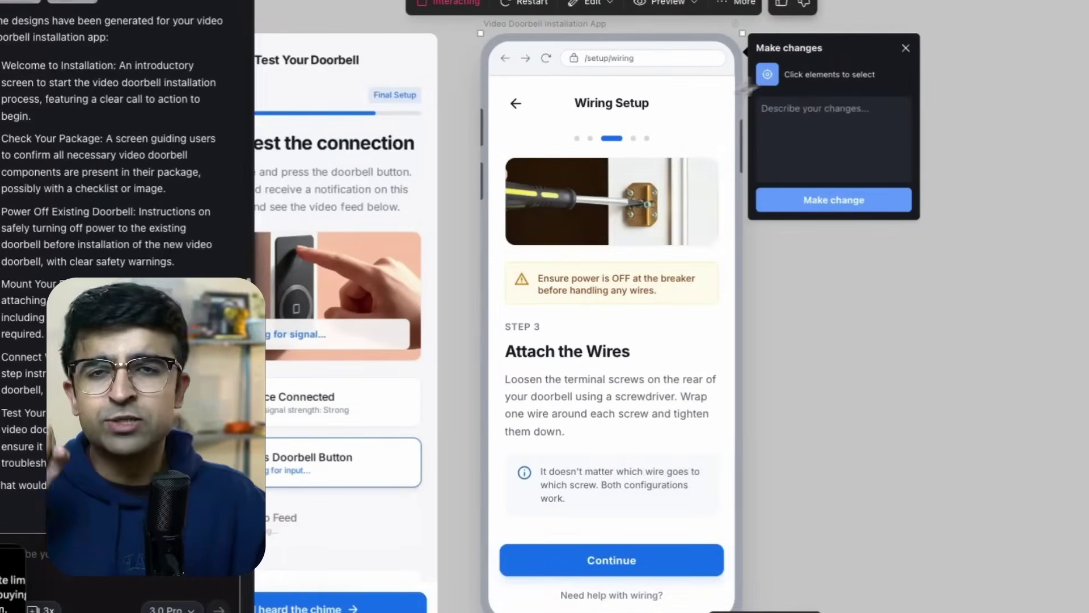
click(592, 284)
click(794, 161)
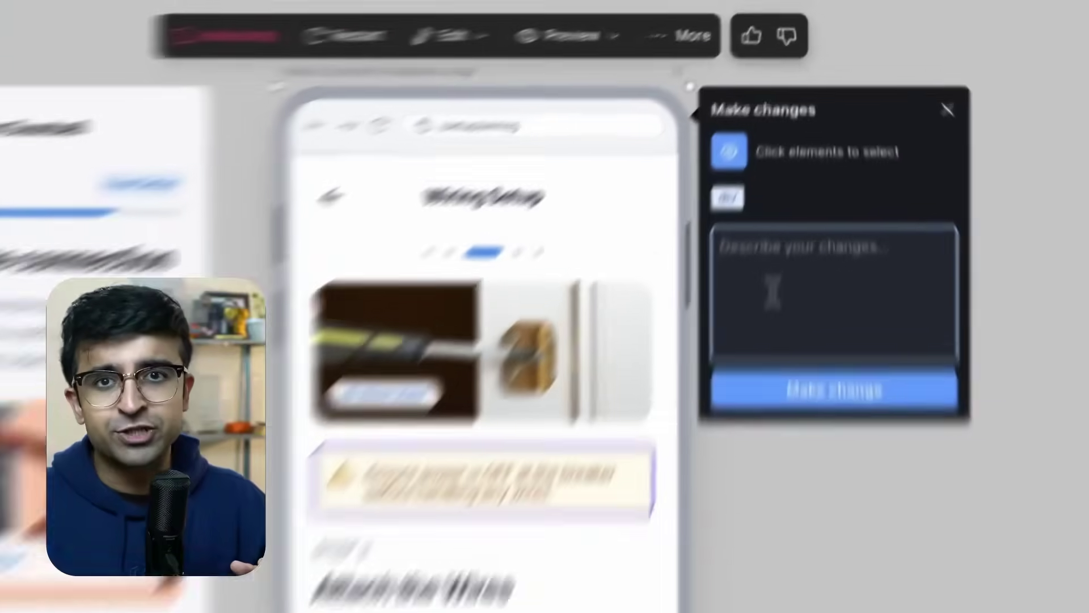
text(Let's make the warning red)
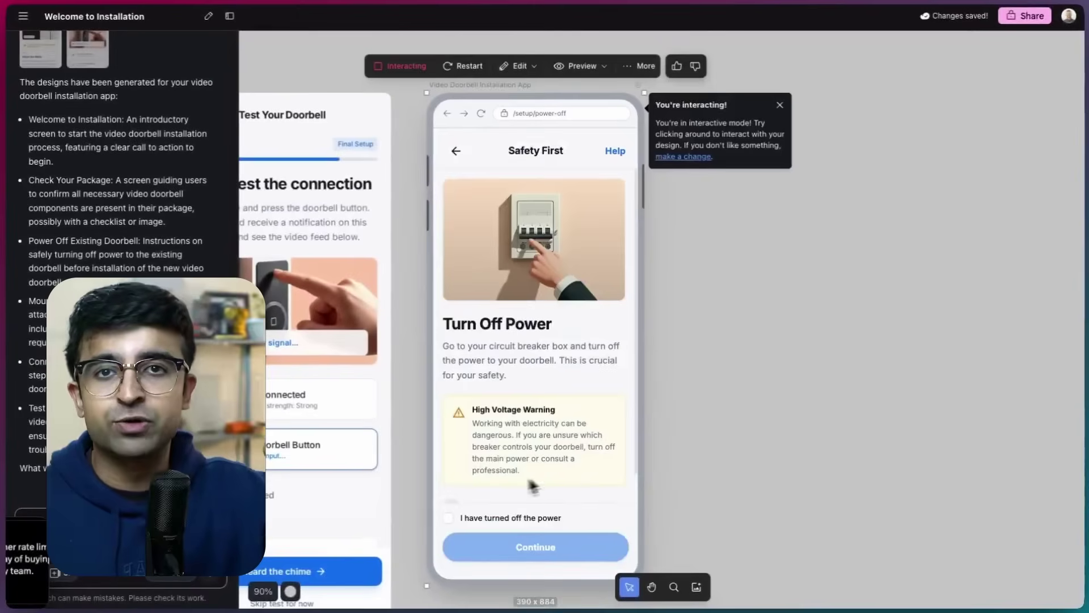
click(448, 517)
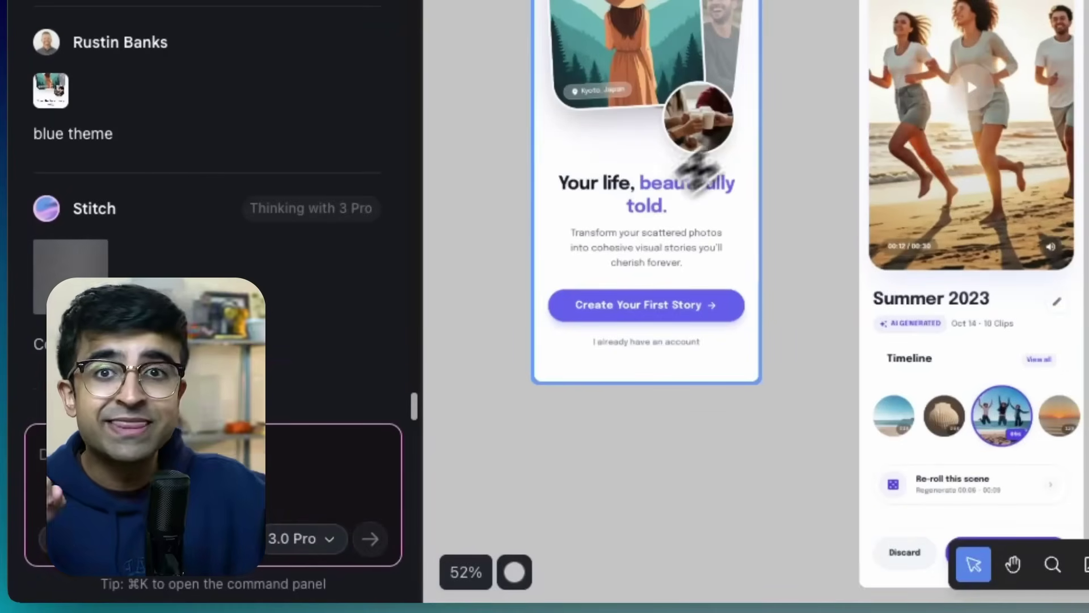
Step: Generate a prototype from all six doorbell installation screens
text(r)
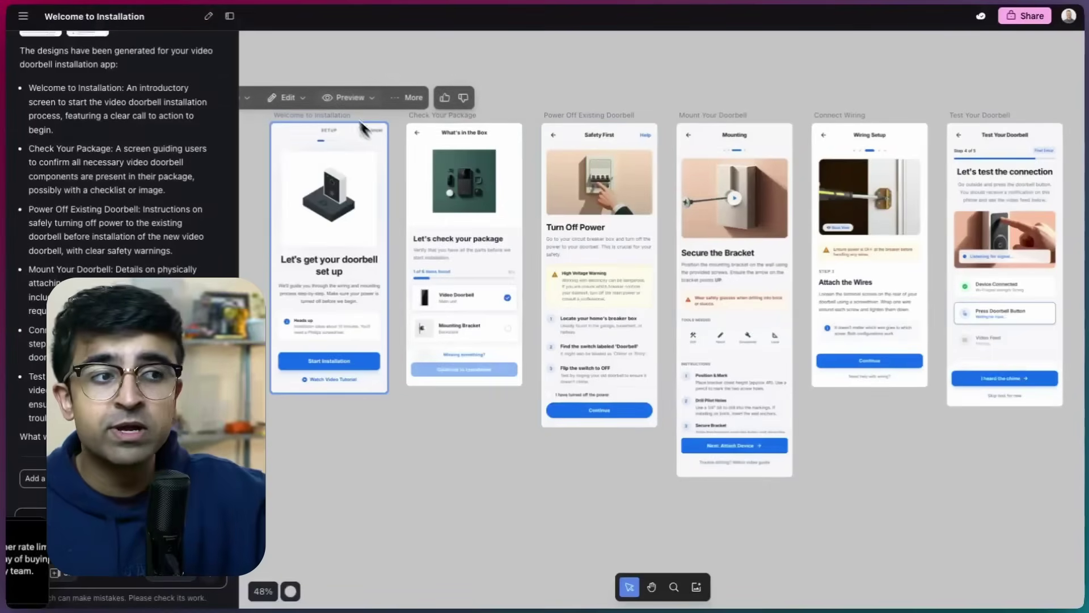
drag(254, 63, 991, 317)
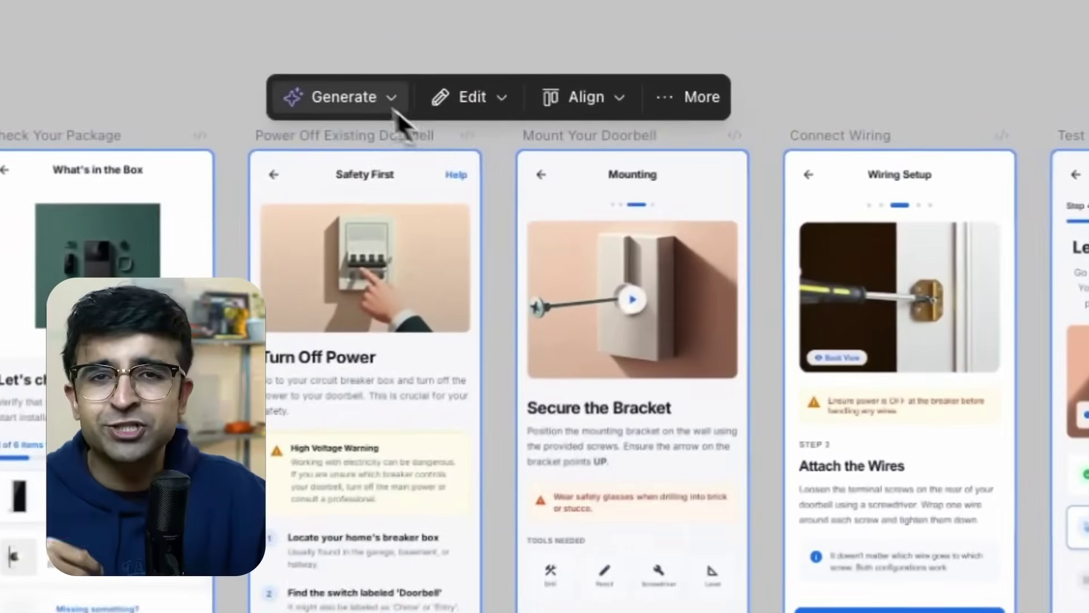
click(588, 95)
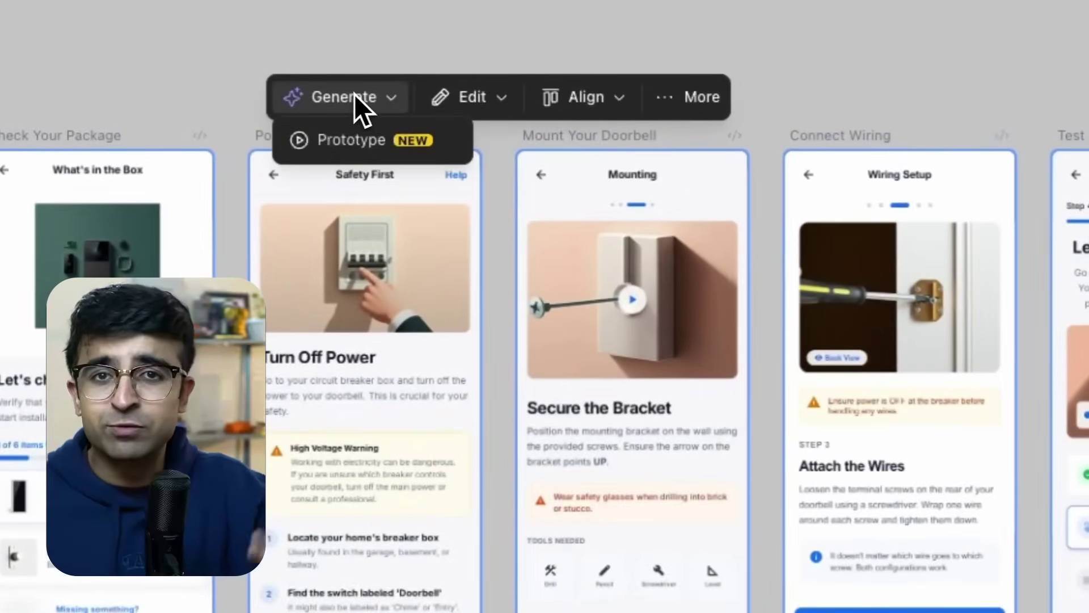
click(359, 143)
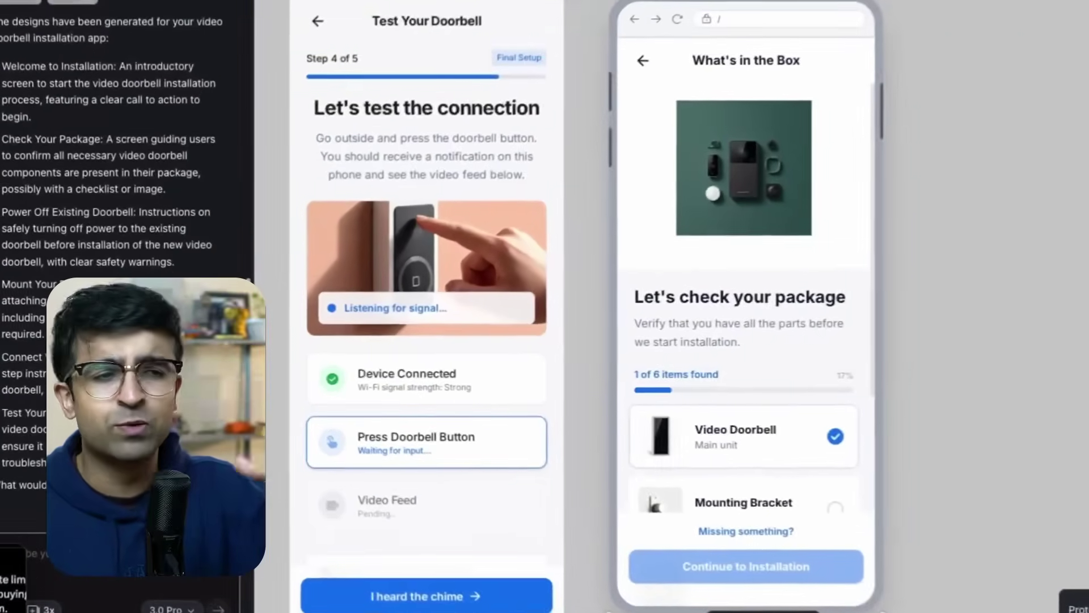
Step: Test the prototype by checking off the bracket, screws and last package item, then starting installation
click(631, 162)
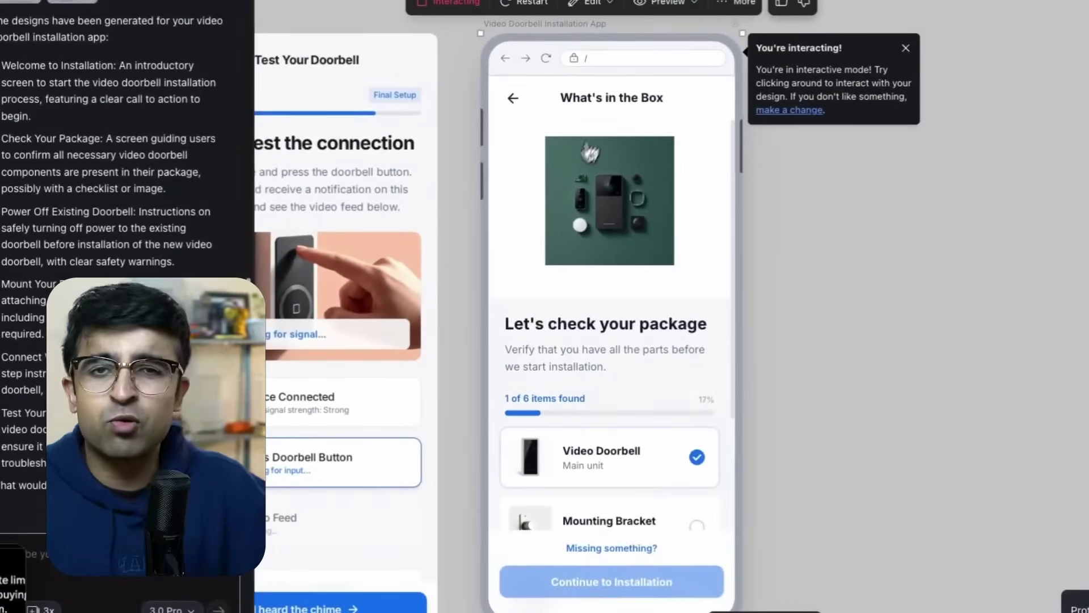
scroll(637, 432, down, 1)
click(696, 461)
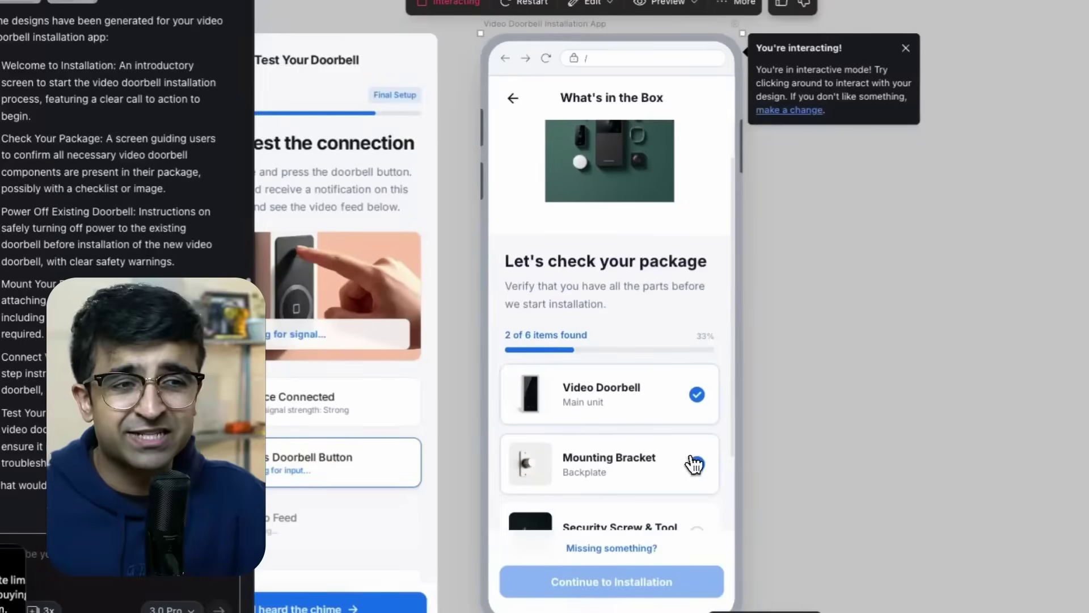
scroll(692, 375, down, 3)
click(697, 501)
scroll(696, 482, down, 2)
click(697, 471)
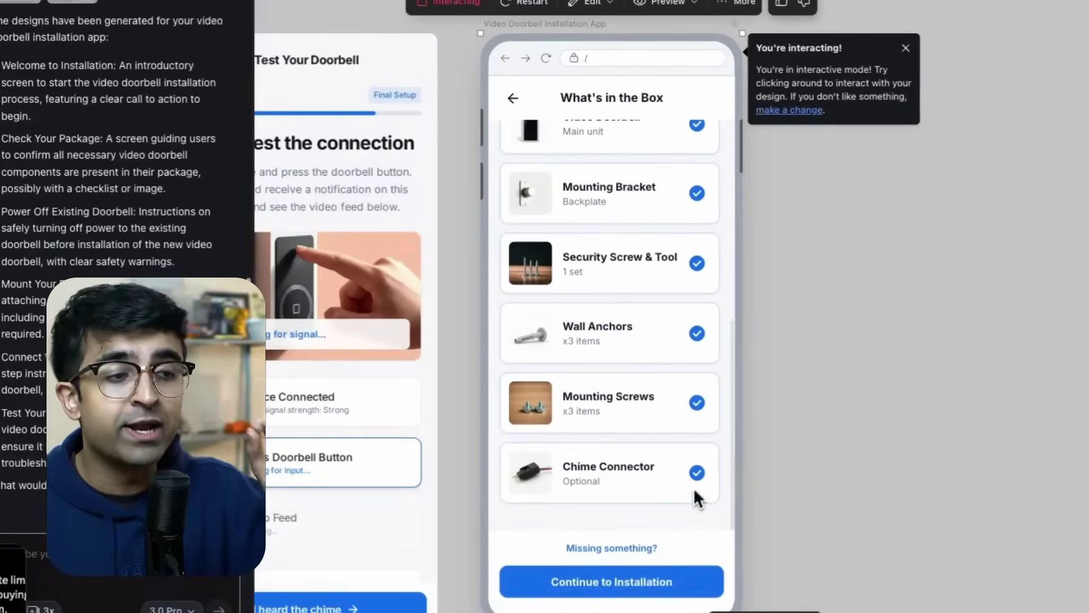
click(657, 567)
click(624, 546)
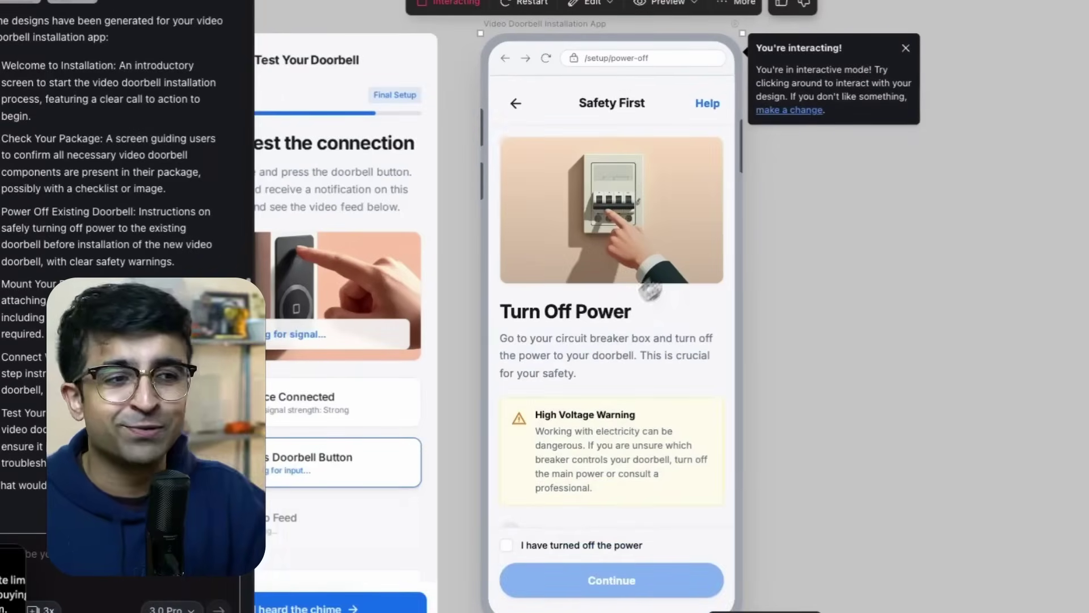
Step: Request 'Let's add a slide in transition between each screen' as a prototype change
click(593, 3)
click(609, 25)
click(767, 119)
text(Let's add a slide in transition between e)
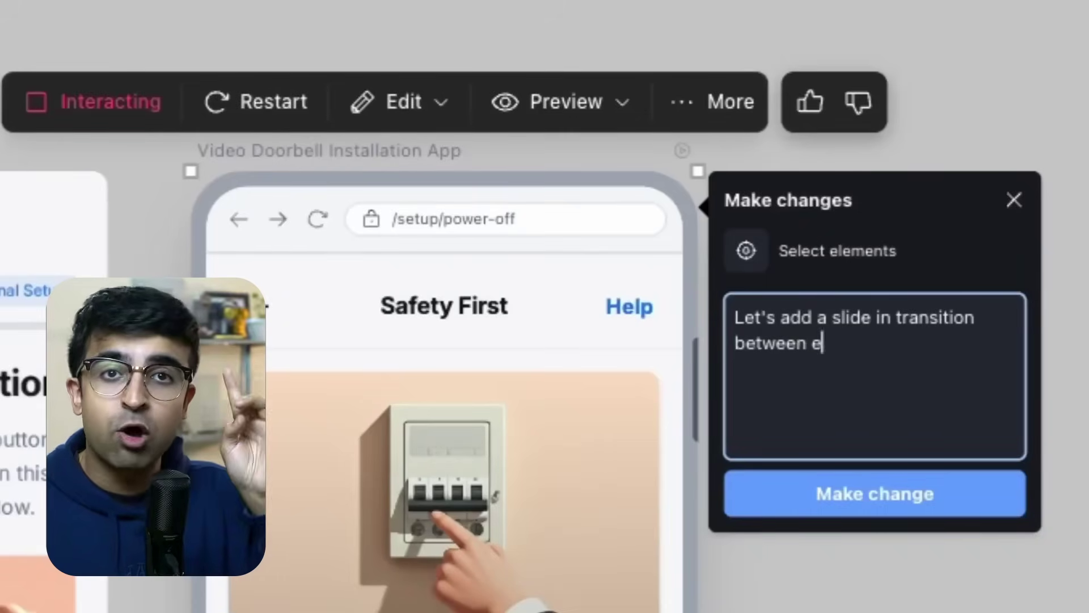
text(ach screen)
click(823, 493)
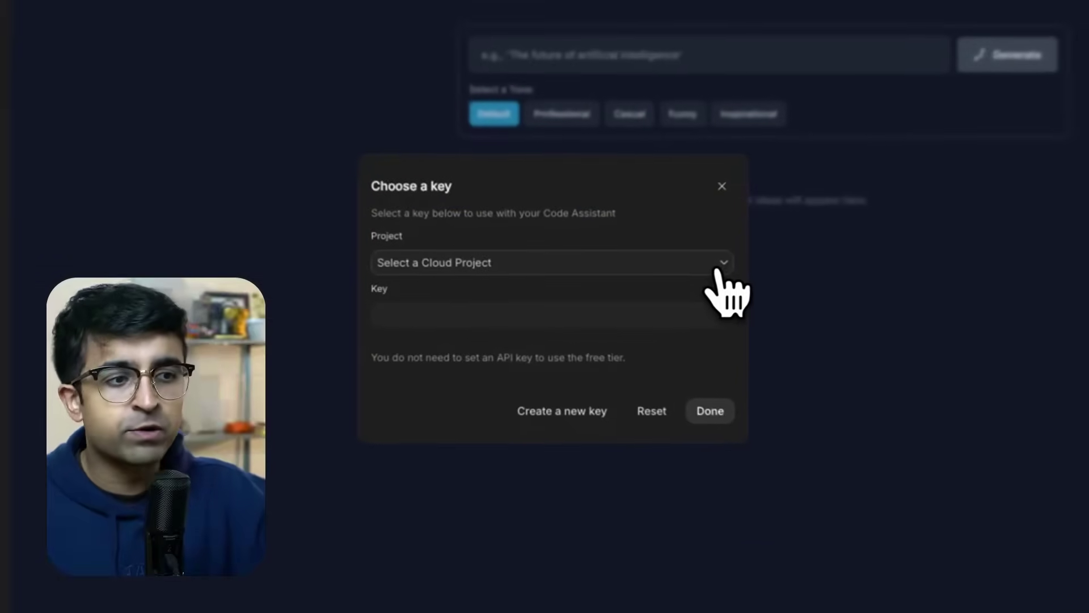
Step: Pick the Cloud project for the API key and close the Choose a key dialog with Done
click(717, 271)
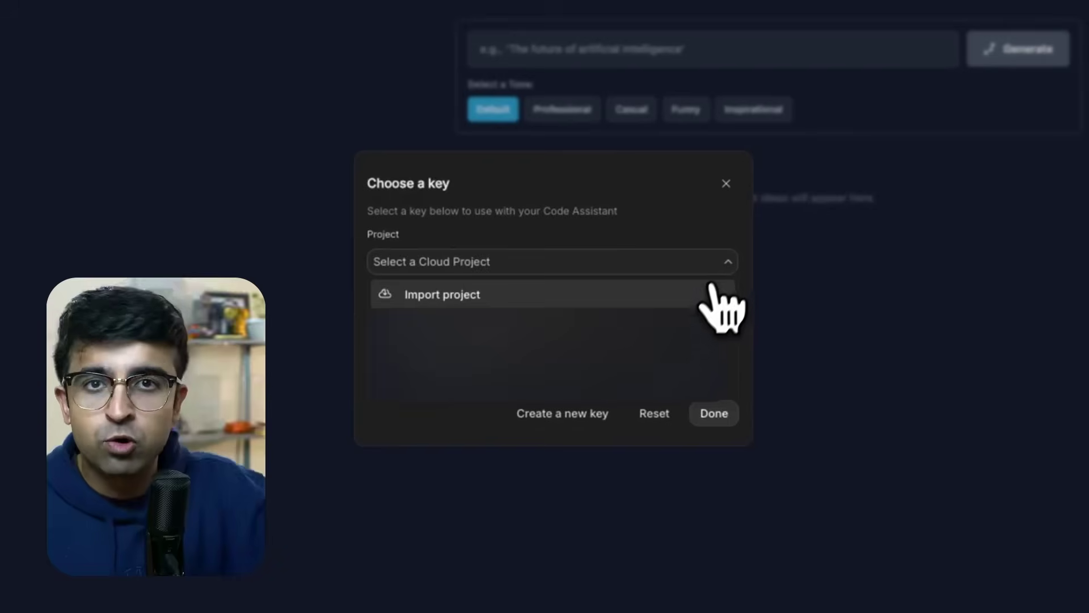
click(662, 381)
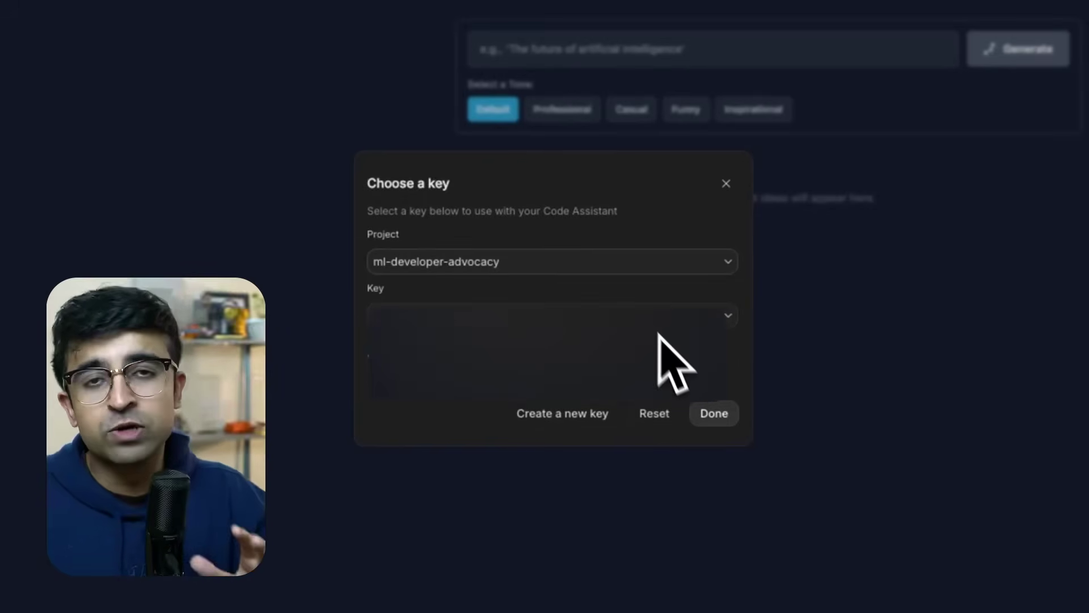
click(709, 420)
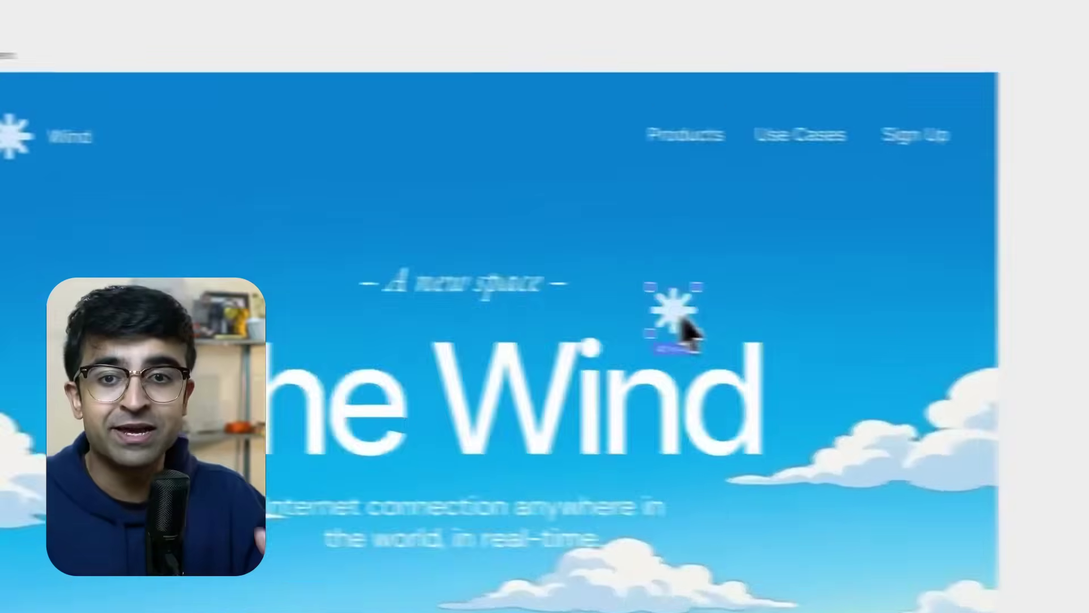
Step: Enlarge the asterisk shape and give it a glassy 3D effect preset
drag(686, 328, 826, 266)
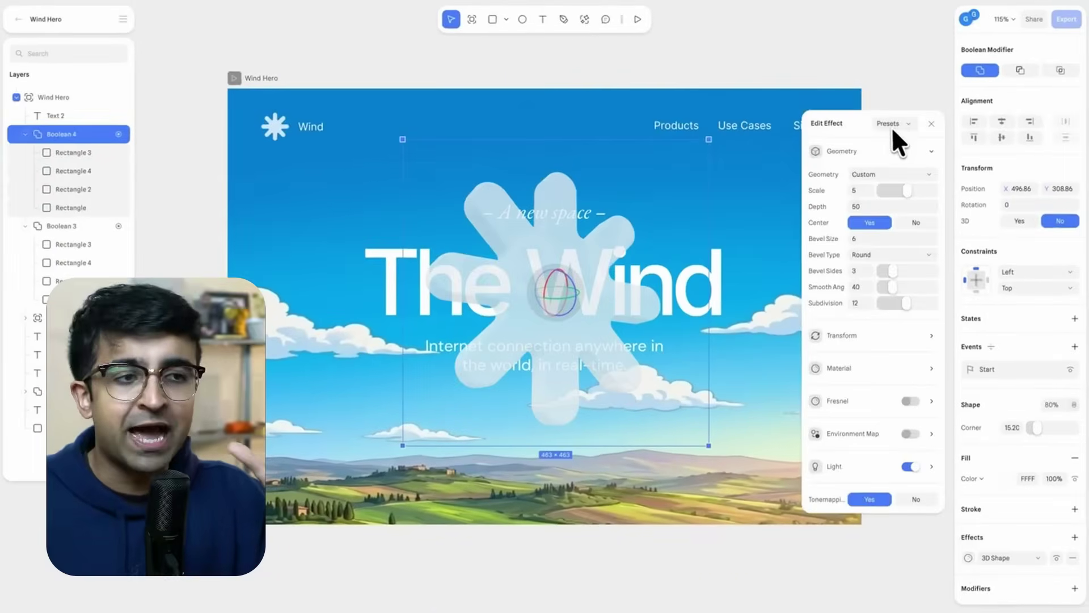
click(895, 133)
click(919, 316)
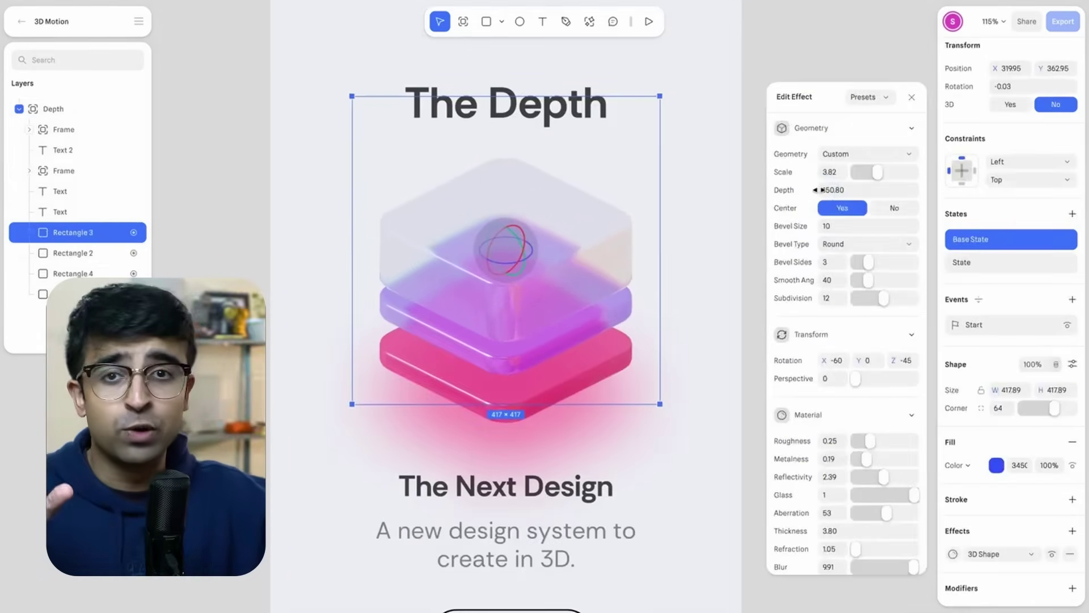
Step: Spin the stacked shape, then try purple, red, black and finally silver material presets on the bolt
drag(862, 362, 856, 368)
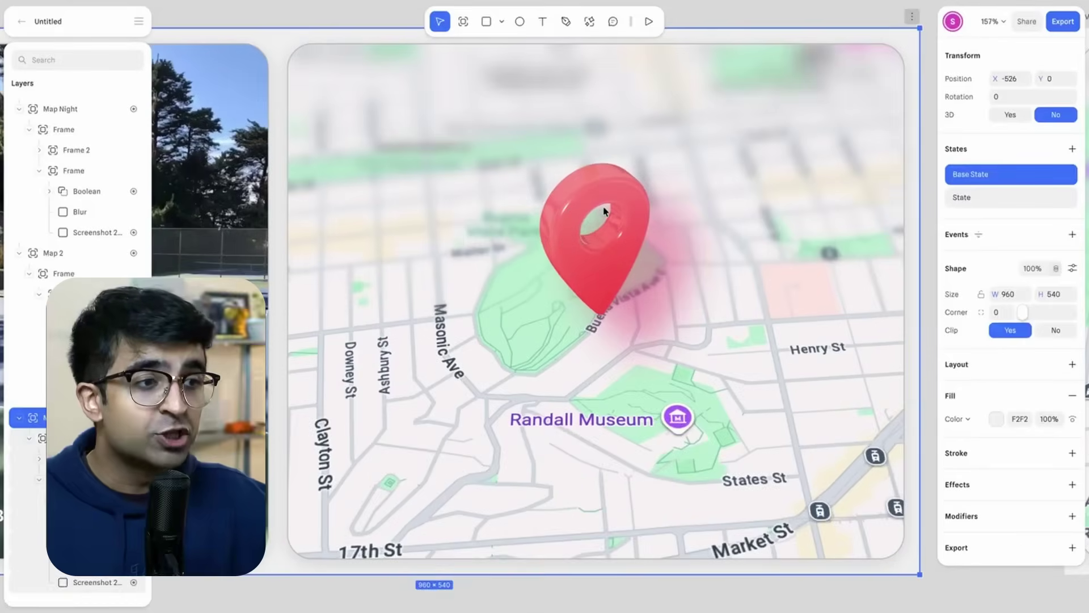
click(596, 254)
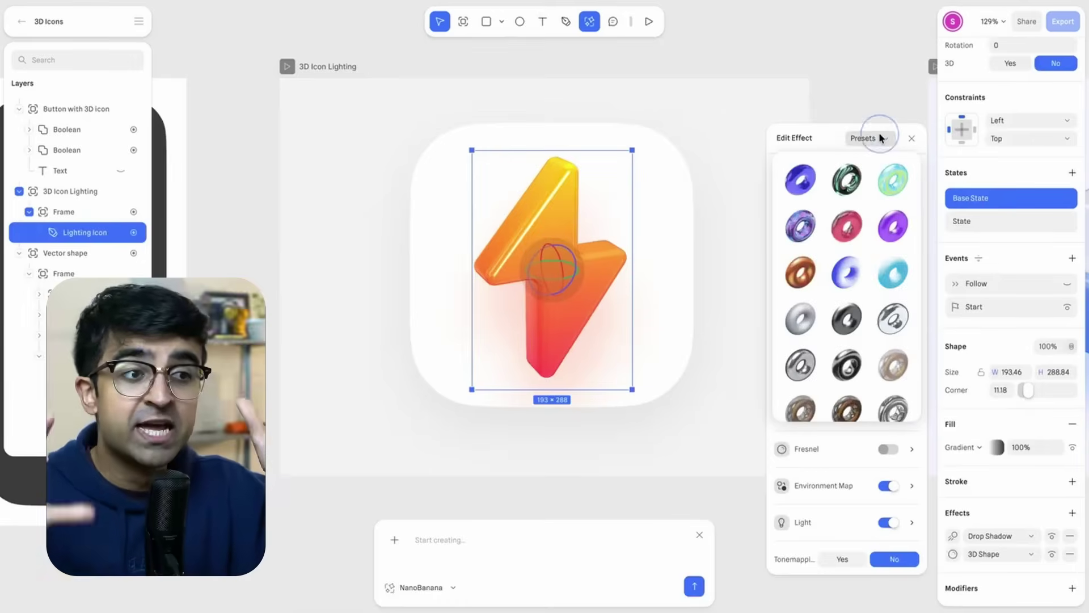
click(800, 179)
click(847, 226)
click(847, 318)
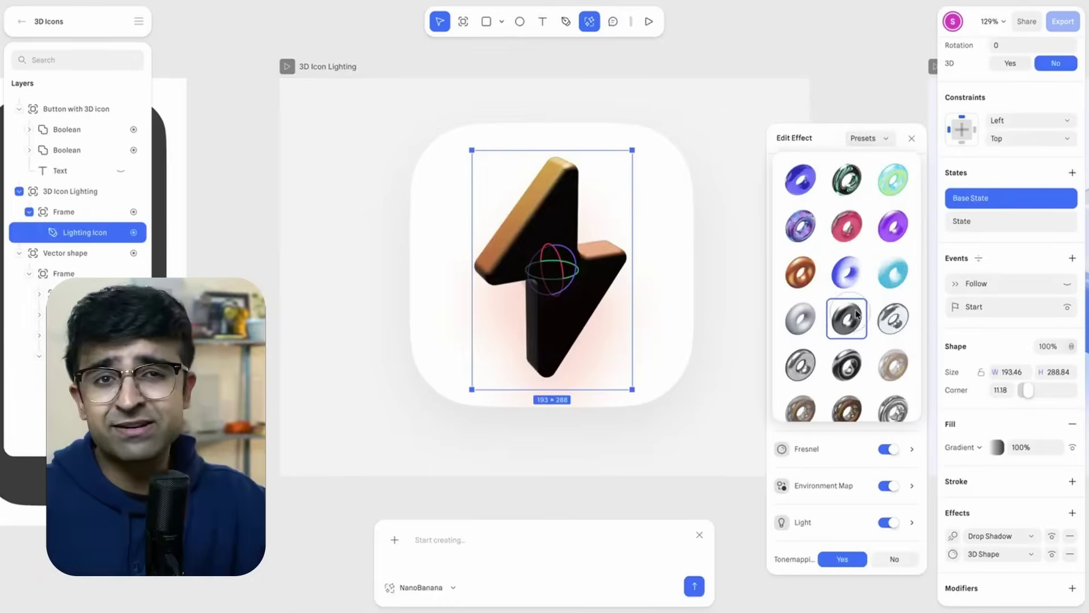
scroll(847, 318, down, 2)
click(892, 360)
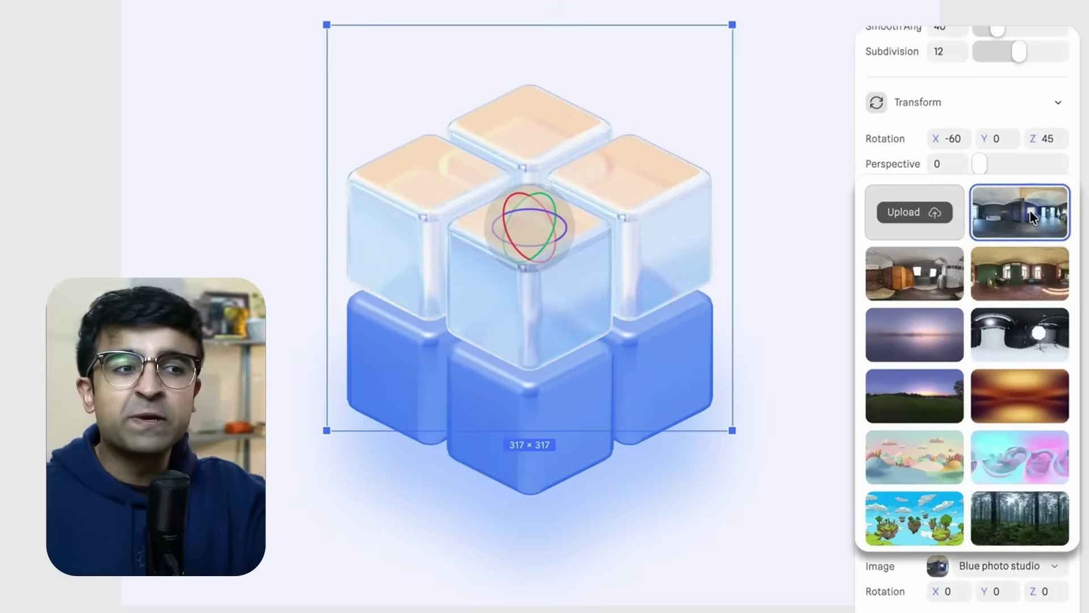
Step: Light the cubes with Sunset fairway, Studio dark, then Neon light environments, and tilt the frame
click(912, 394)
scroll(965, 340, down, 5)
click(914, 451)
click(915, 390)
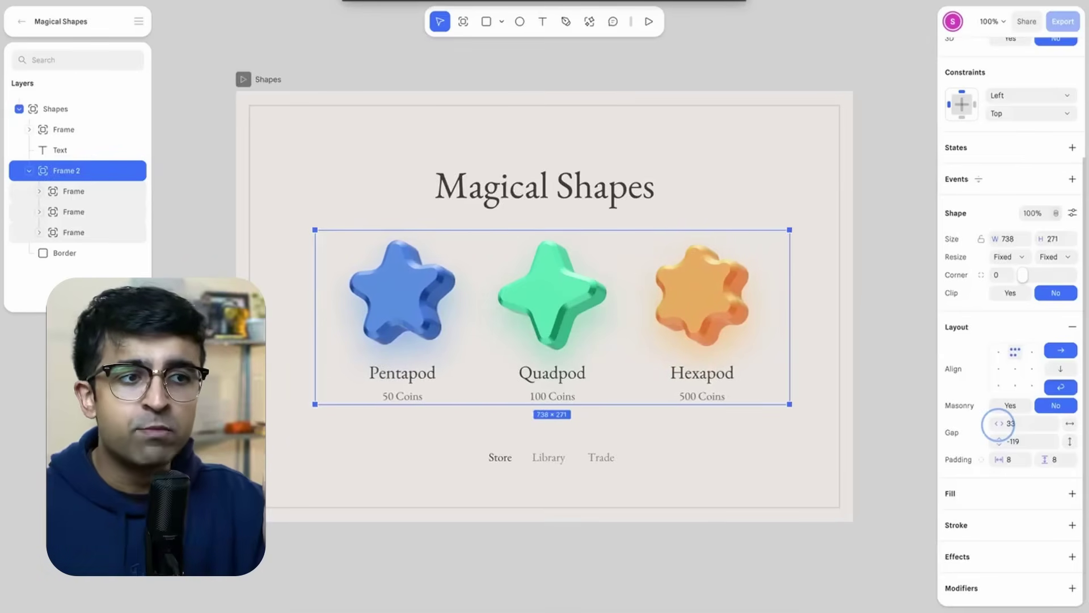
drag(797, 224, 822, 275)
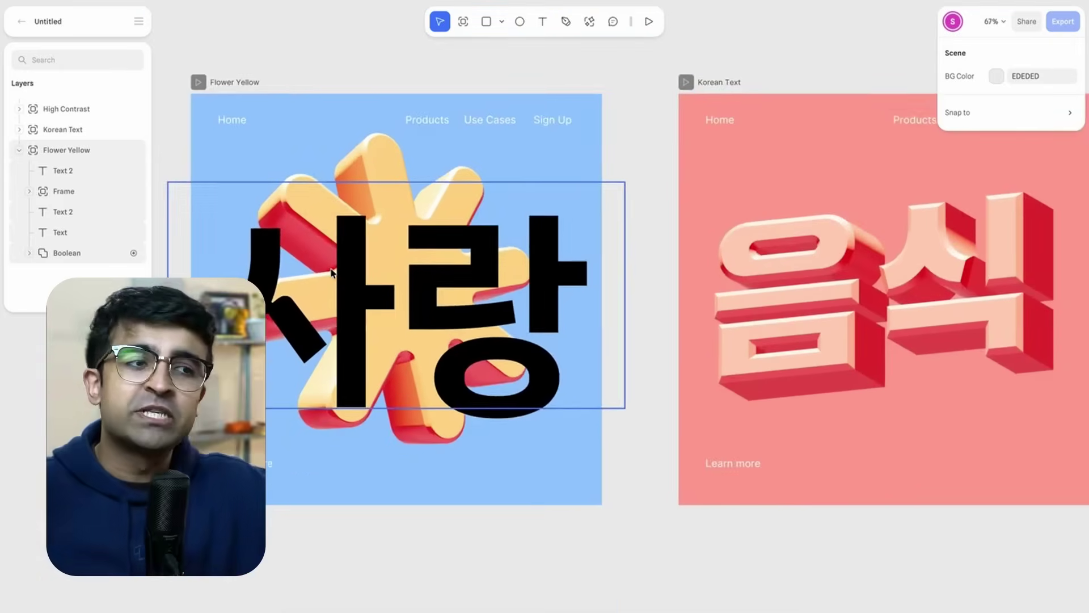
Step: Select the Flower Yellow frame, close the 3D effect settings and rotate the water-scene lettering
click(257, 108)
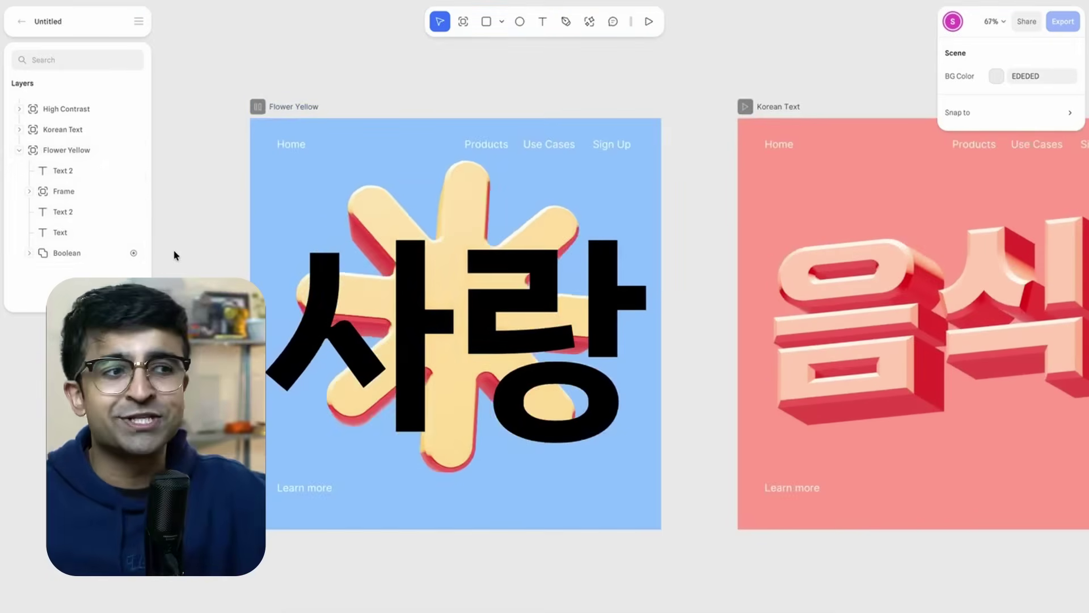
scroll(175, 253, down, 3)
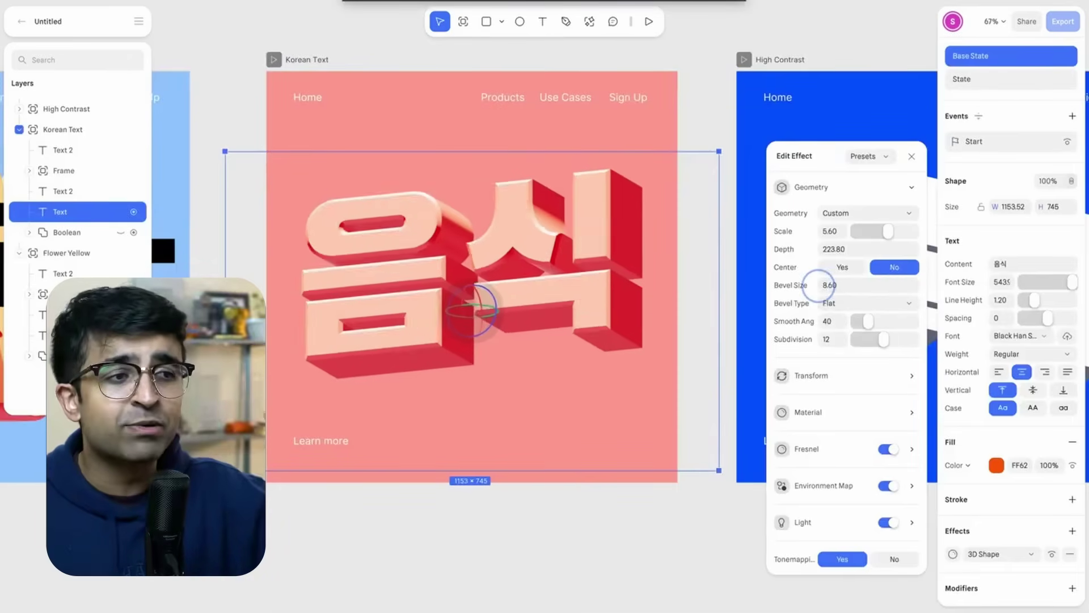
click(273, 61)
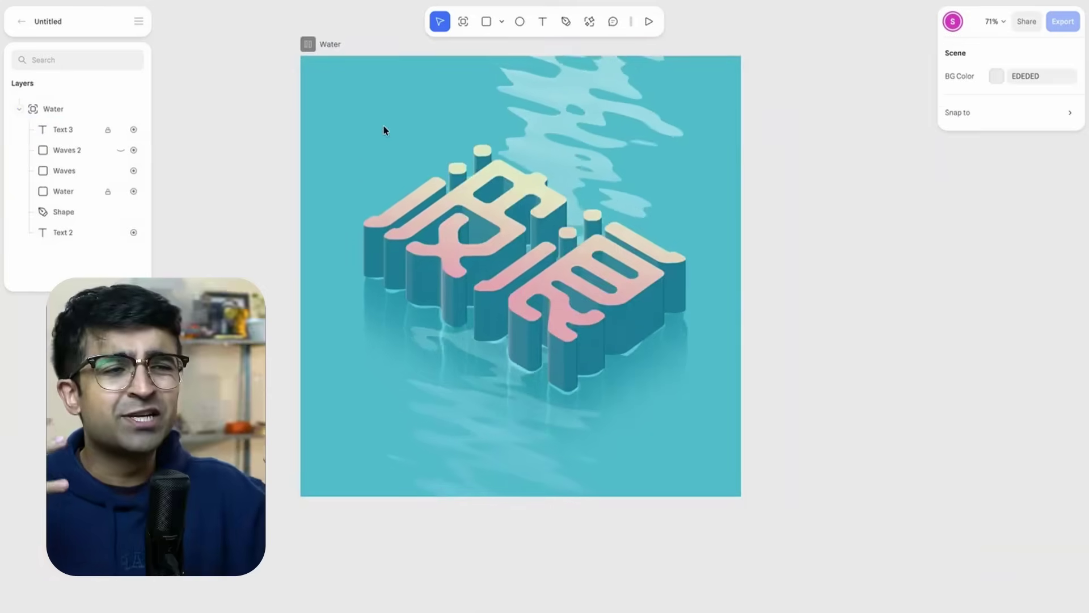
scroll(382, 129, up, 3)
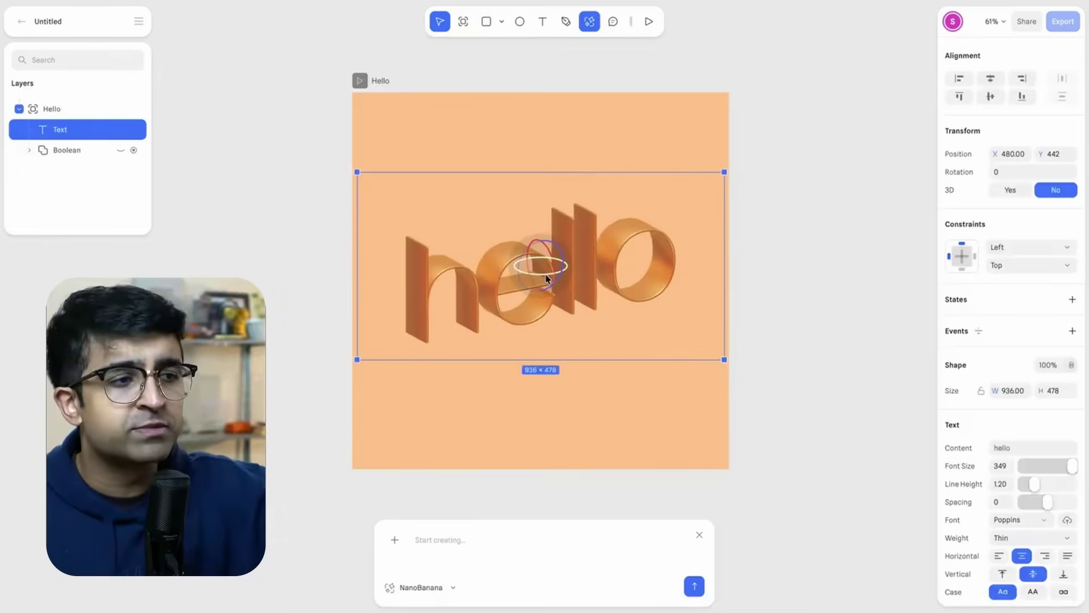
drag(546, 278, 530, 275)
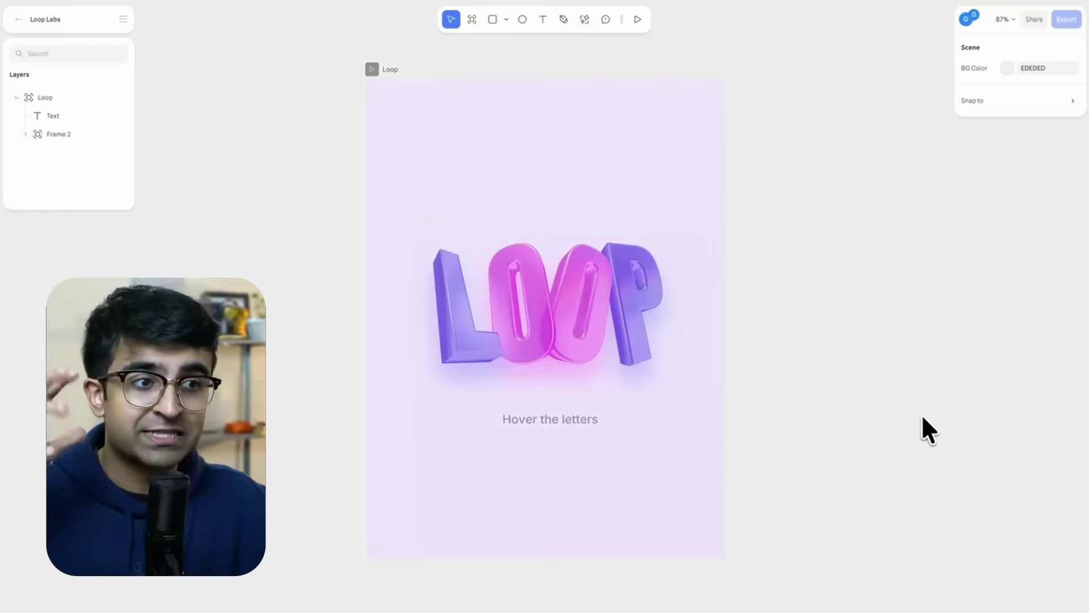
Step: Retype the letters O, O and P as A, B and S so LOOP reads LABS
click(519, 324)
double_click(519, 324)
text(A)
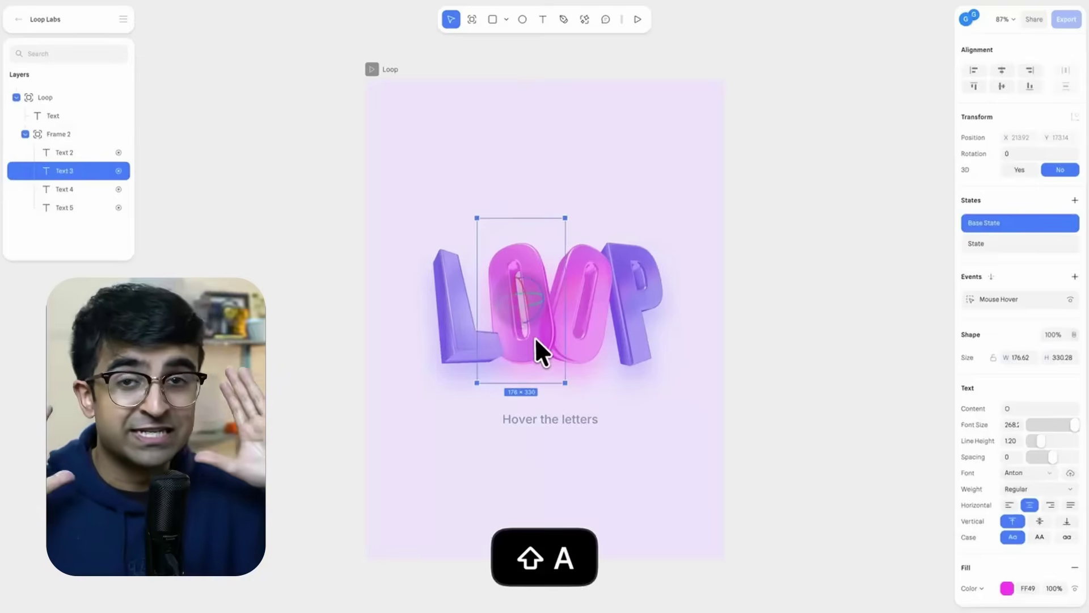
click(574, 339)
text(B)
click(632, 310)
text(S)
click(793, 410)
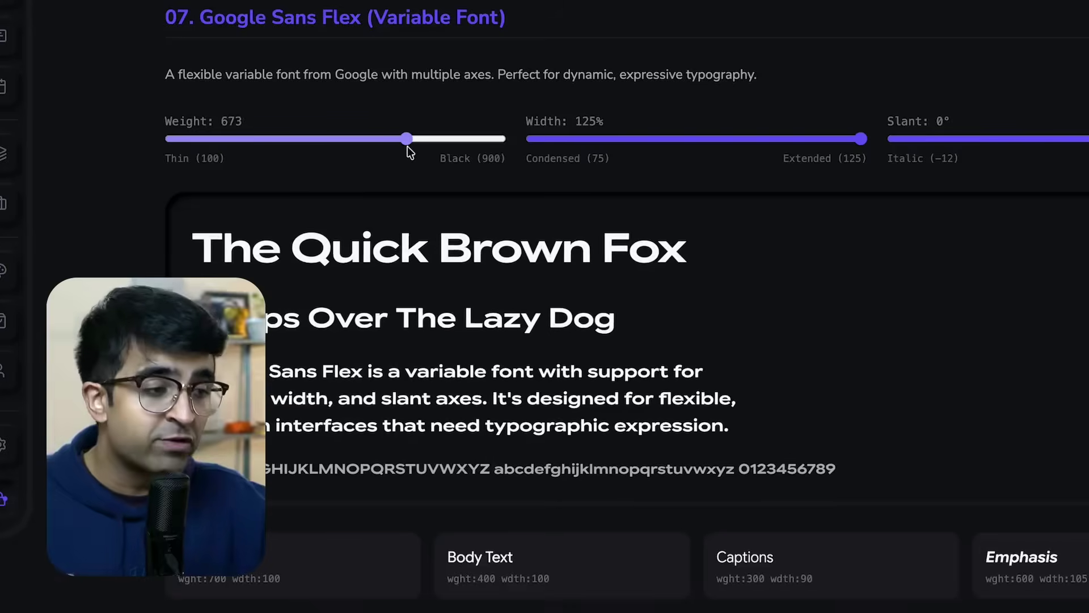
Step: Lower the weight to about 568, then try the 700/100, Body Text, Captions and Emphasis presets
drag(408, 146, 364, 141)
click(340, 553)
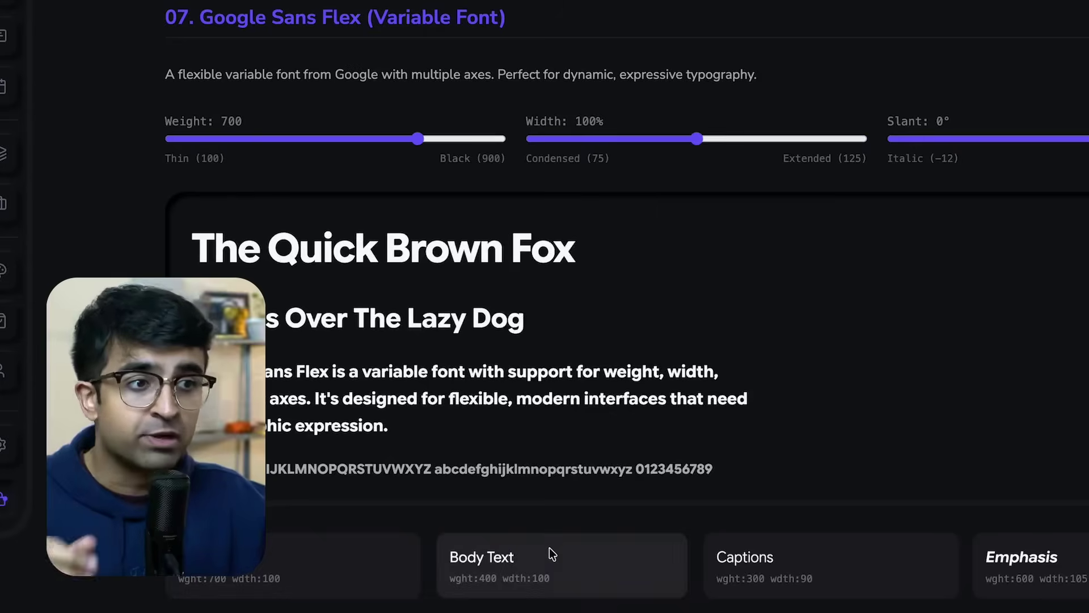
click(549, 550)
click(771, 552)
click(404, 536)
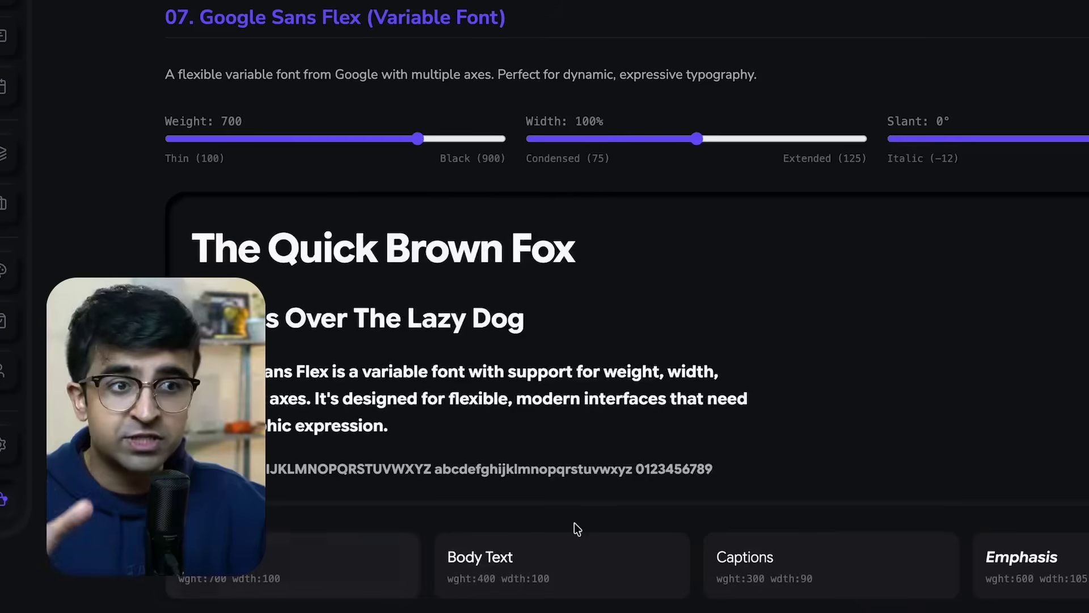
click(1025, 545)
Step: Set the width to 98% and reset the slant so the text stands upright
drag(728, 138, 531, 152)
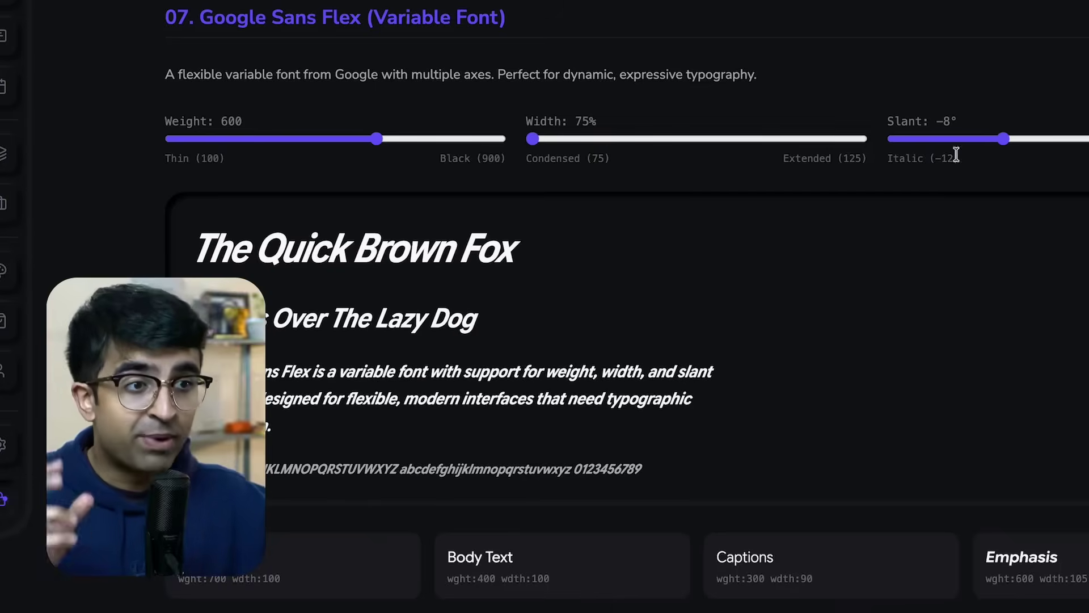
drag(1016, 142, 1087, 145)
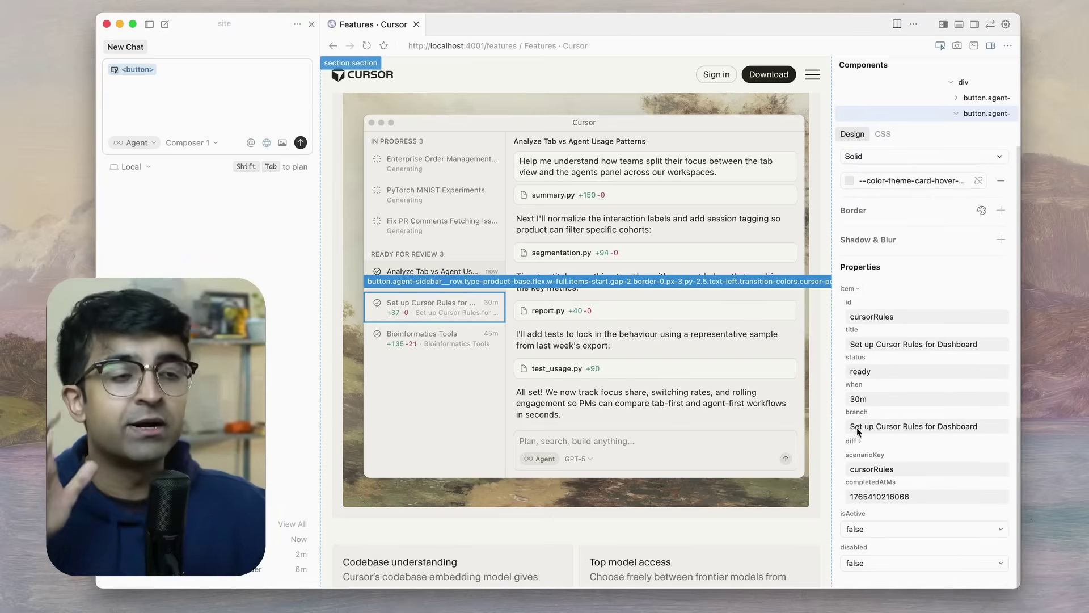
click(859, 438)
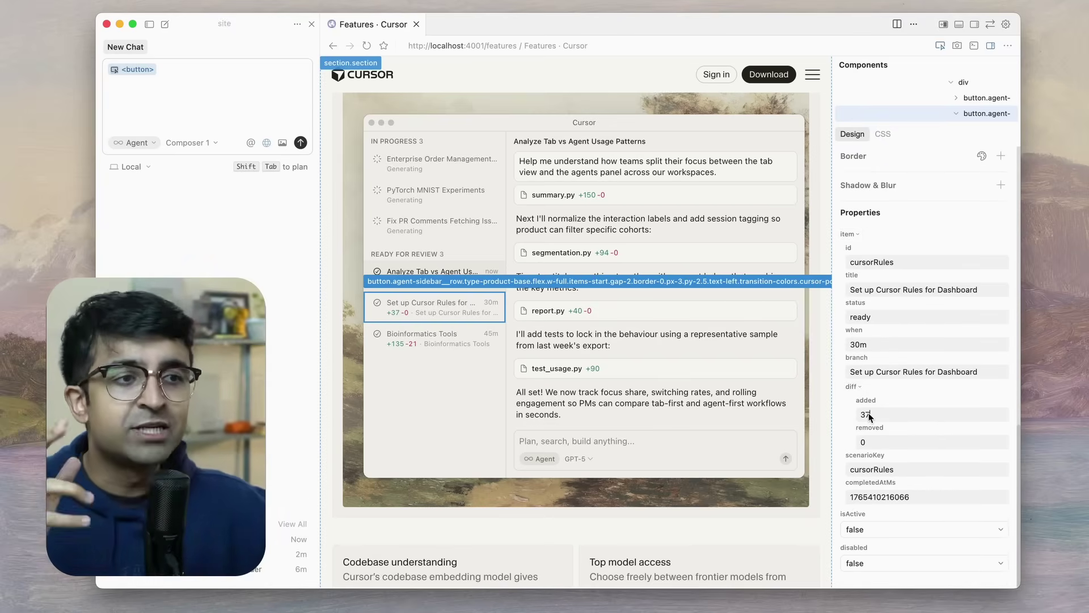
Step: Enter 140 added and 20 removed in the task's diff fields
text(40)
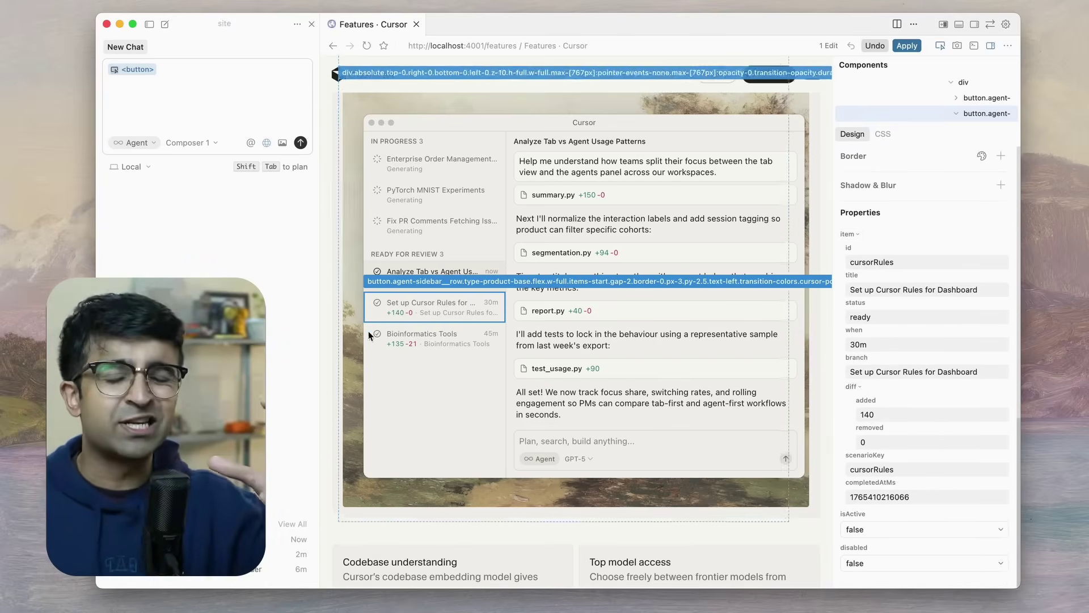
click(887, 443)
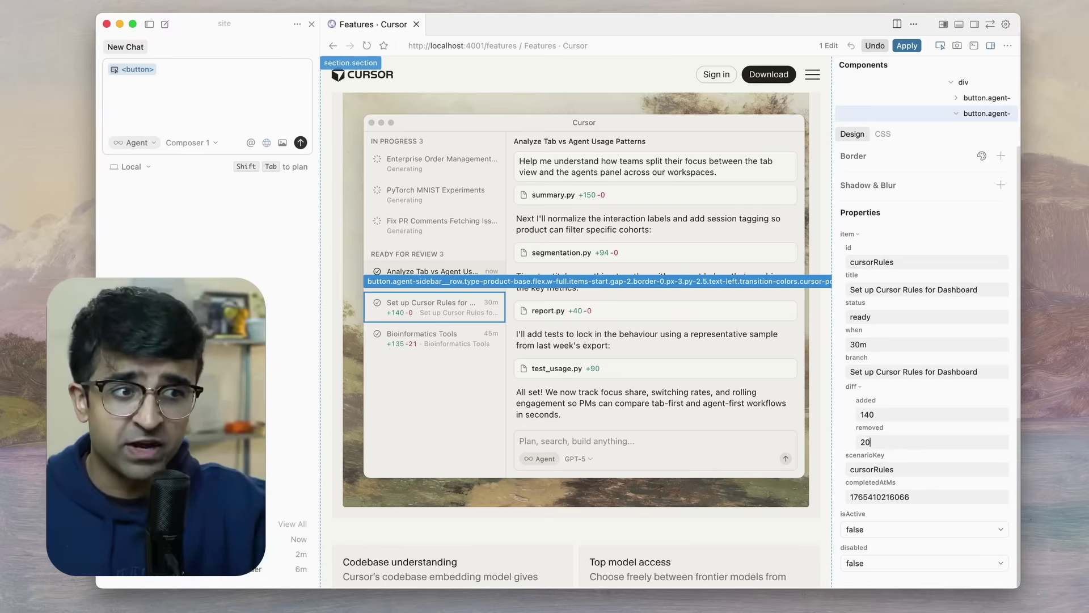
click(873, 529)
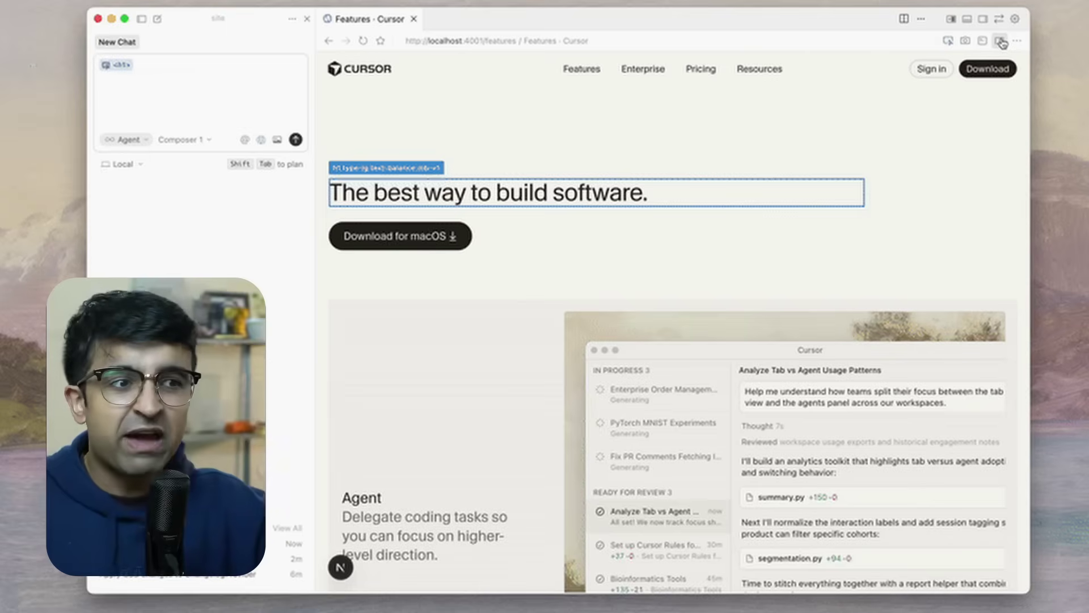
Step: Add space above and below the heading and set its font to berkeleyMono
drag(864, 398, 822, 445)
scroll(932, 486, down, 2)
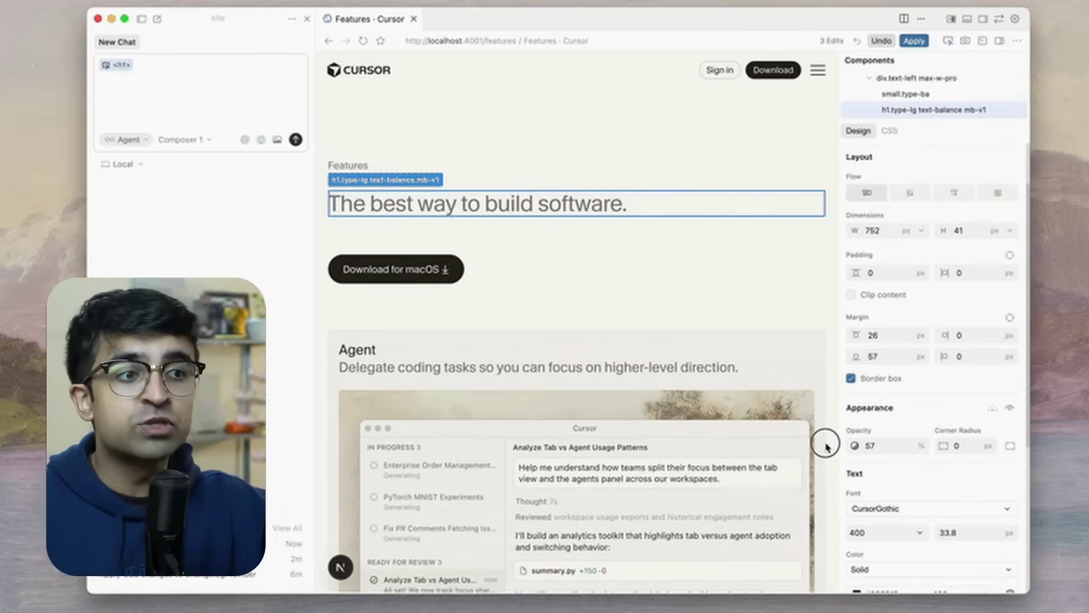
scroll(902, 397, down, 4)
click(887, 286)
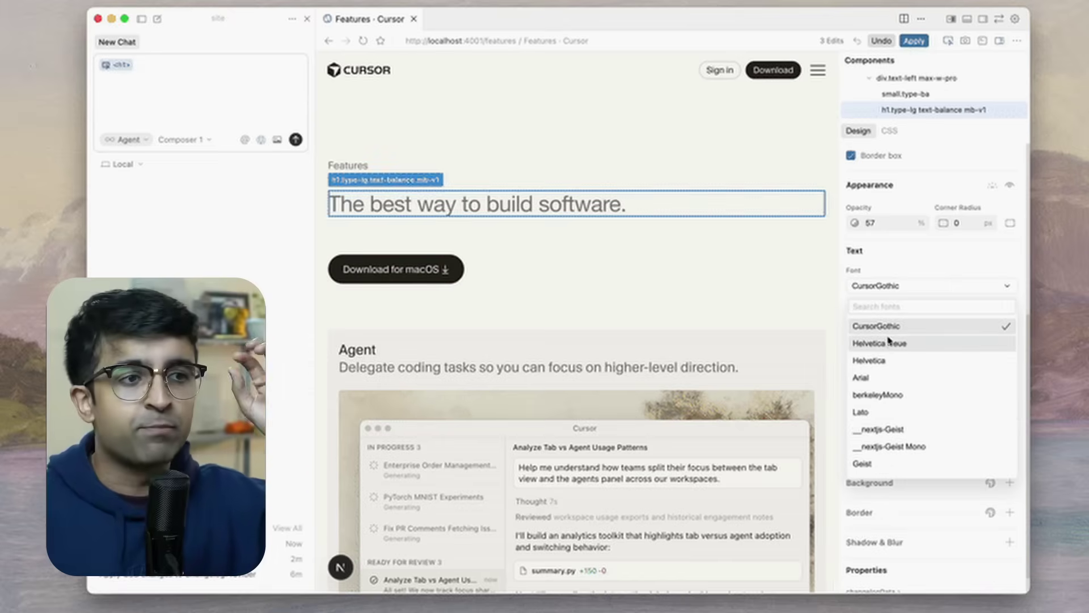
click(893, 397)
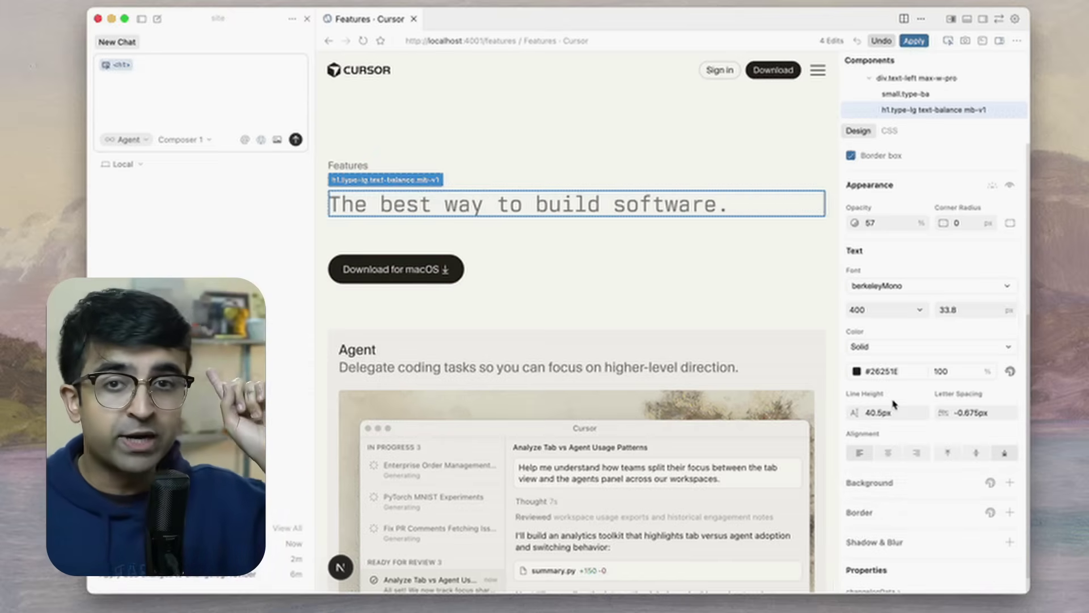
Step: Colour the heading with a linear gradient ending in red BD4C4C
click(937, 352)
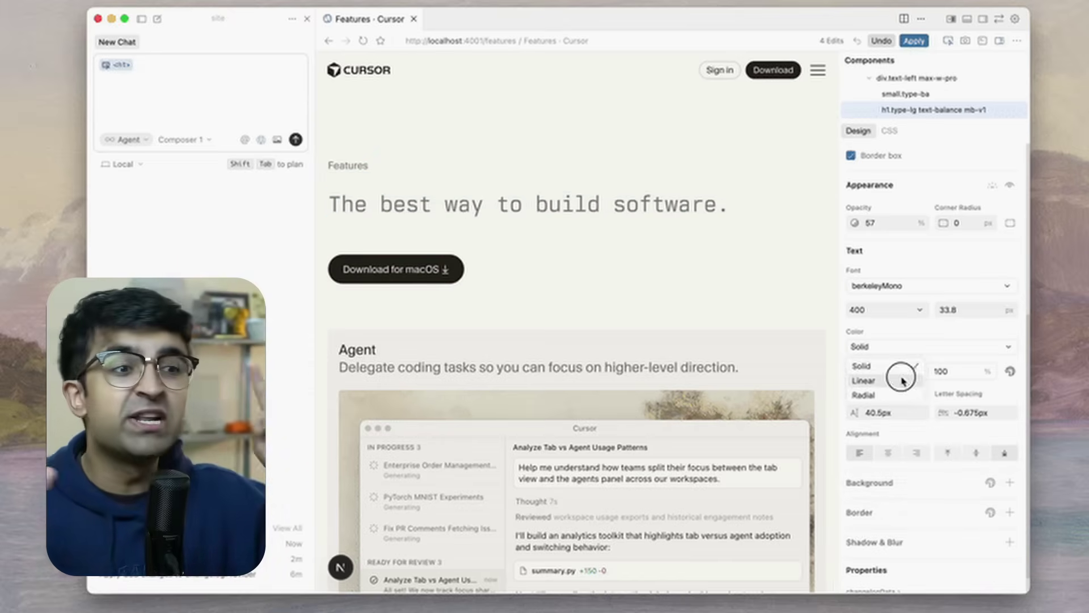
click(902, 377)
click(896, 485)
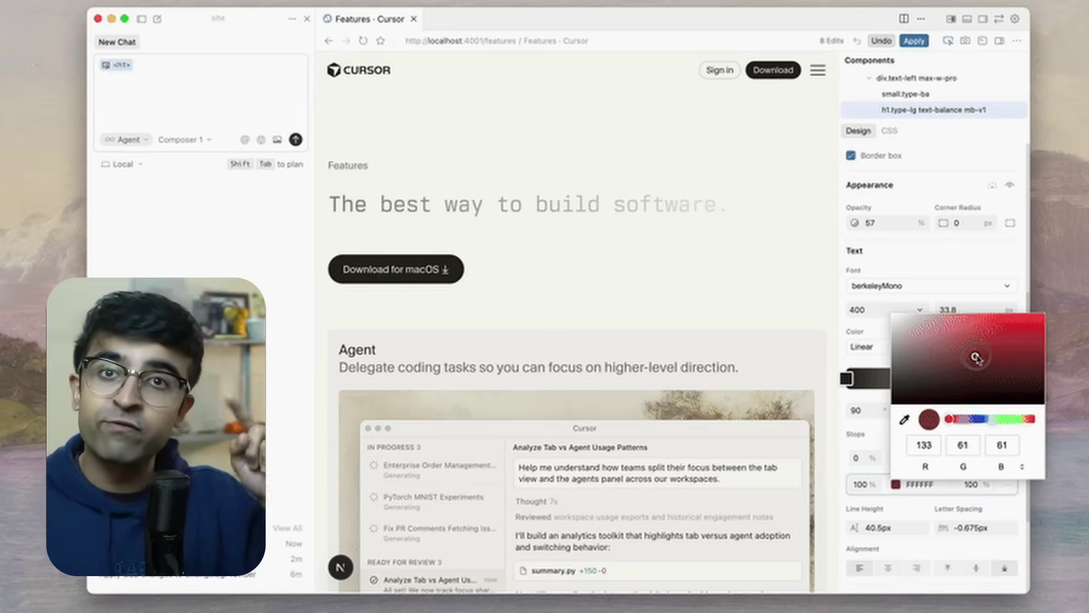
click(942, 259)
scroll(940, 264, down, 5)
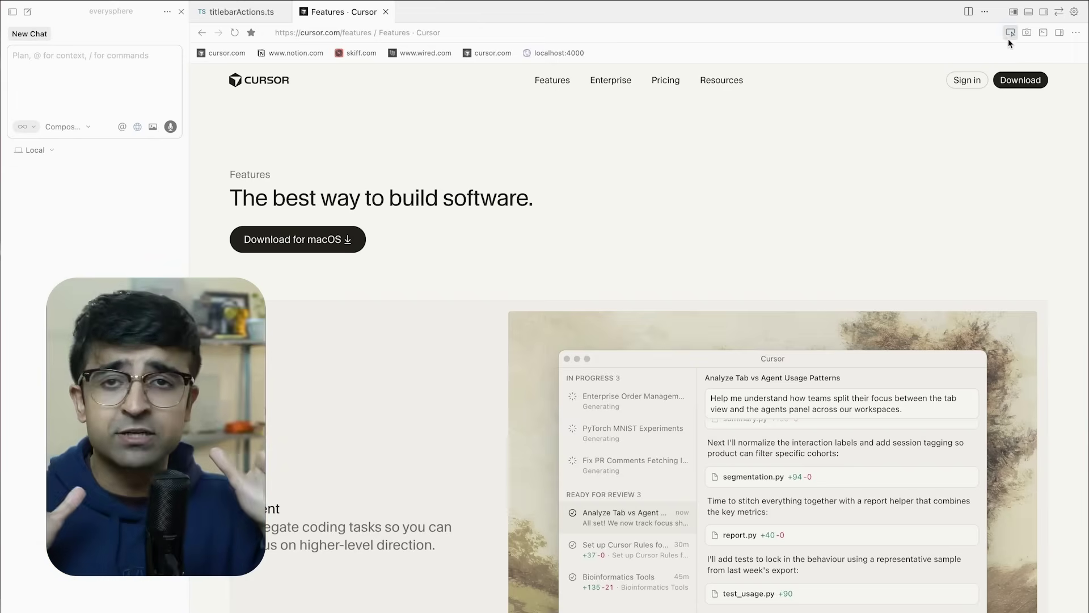
click(1010, 34)
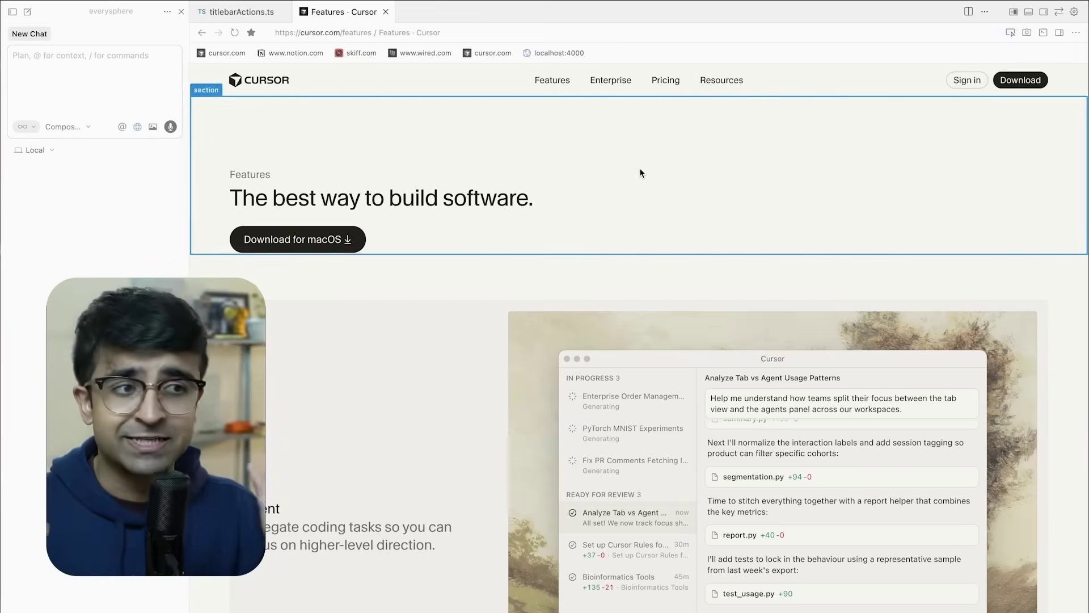
Step: Set the Agent description paragraph to CursorGothic and colour it with the blue-500 token
click(492, 199)
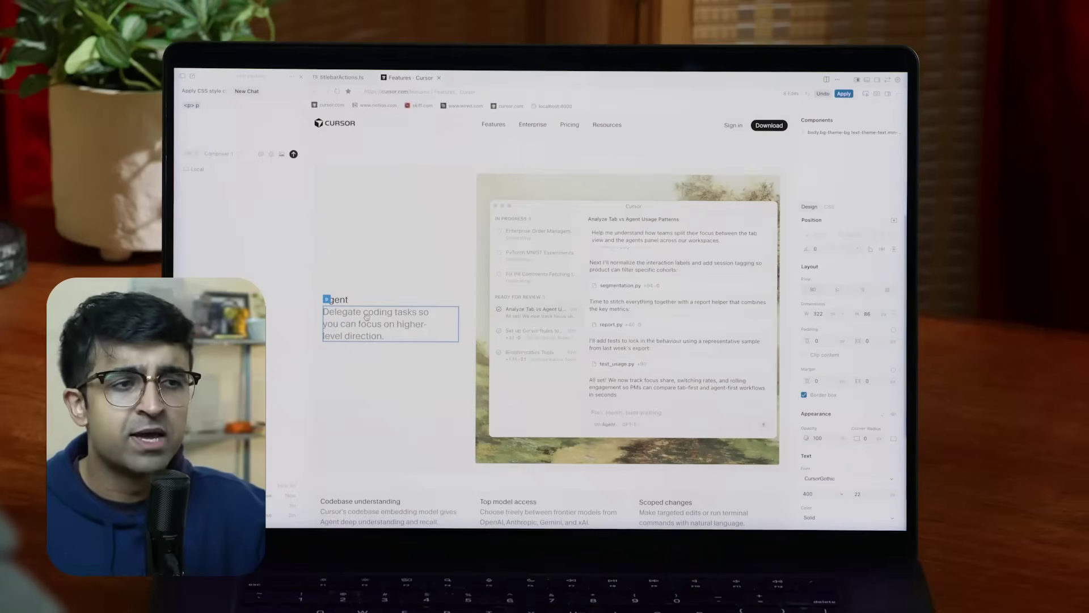
scroll(853, 339, down, 5)
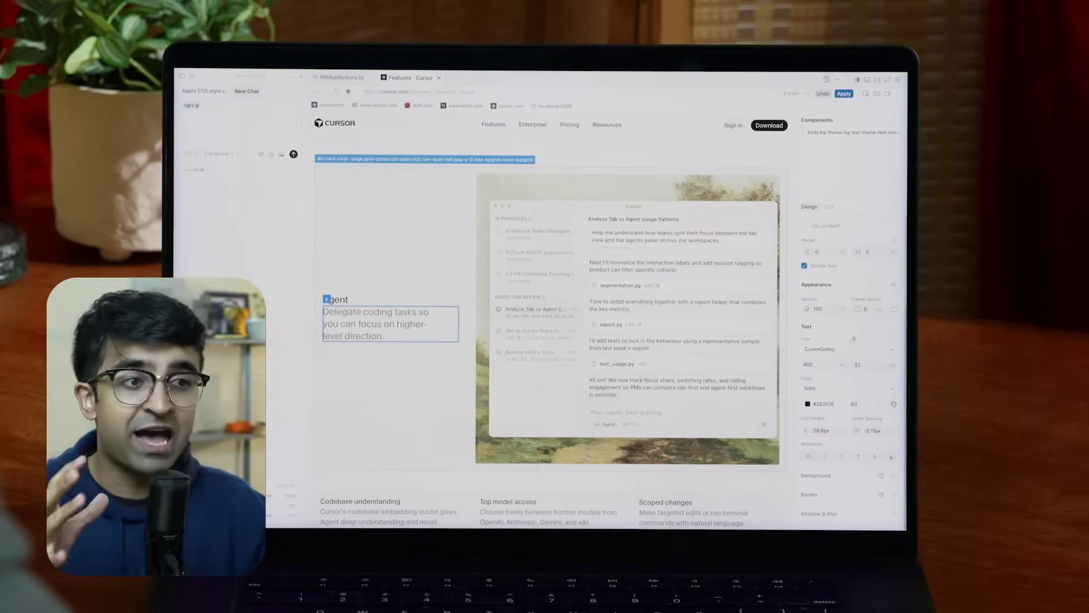
click(795, 212)
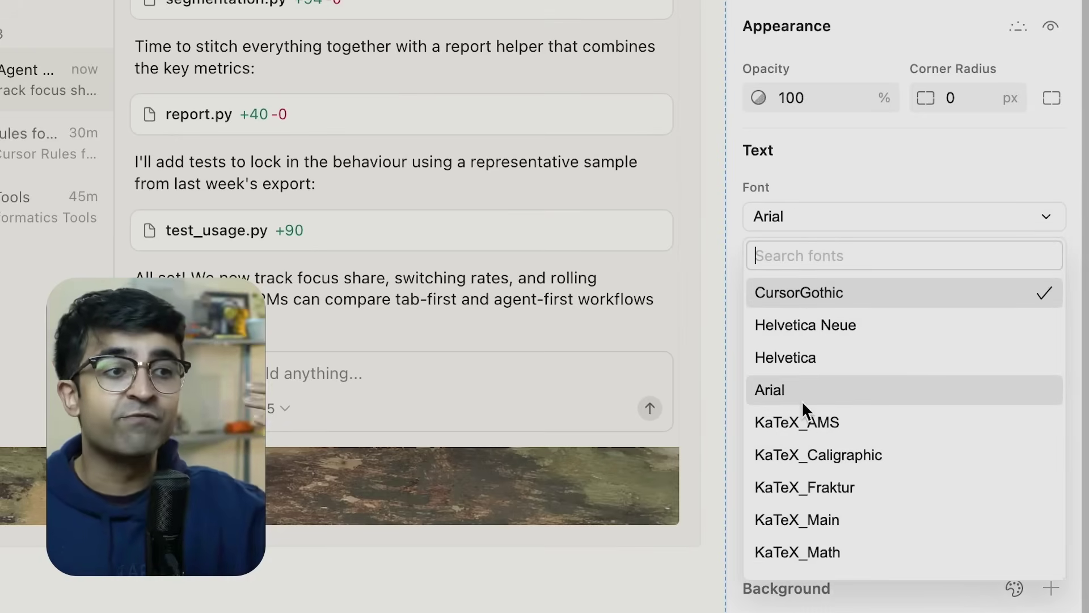
click(797, 298)
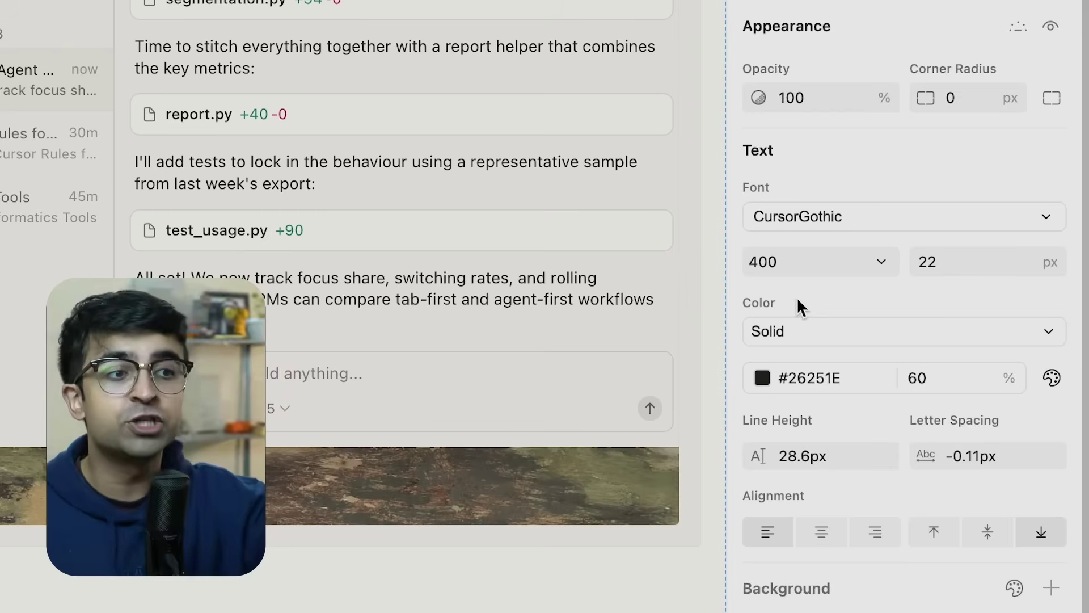
click(1052, 378)
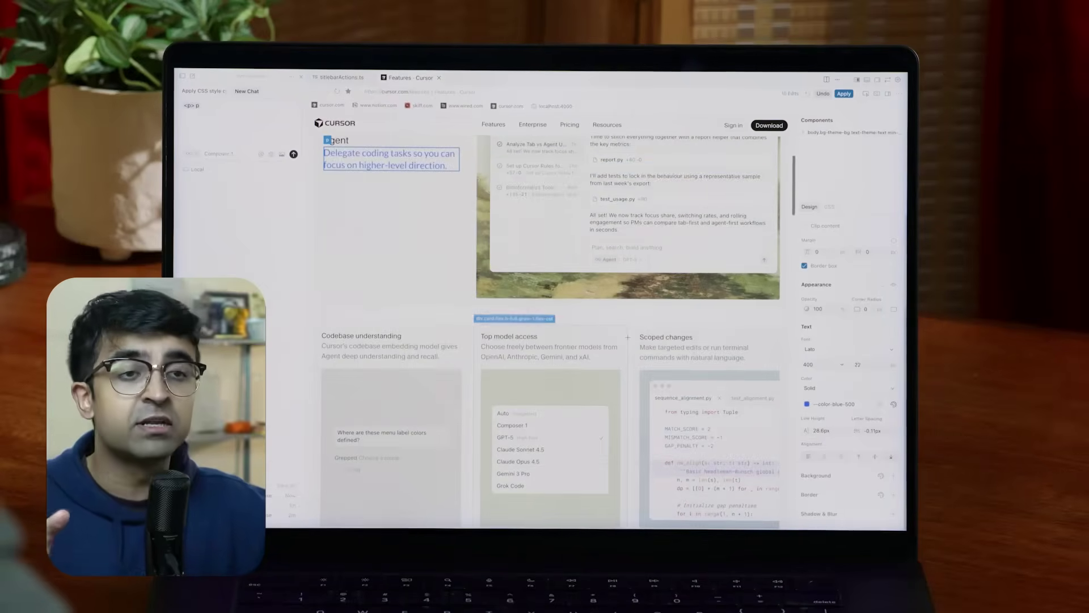
click(644, 335)
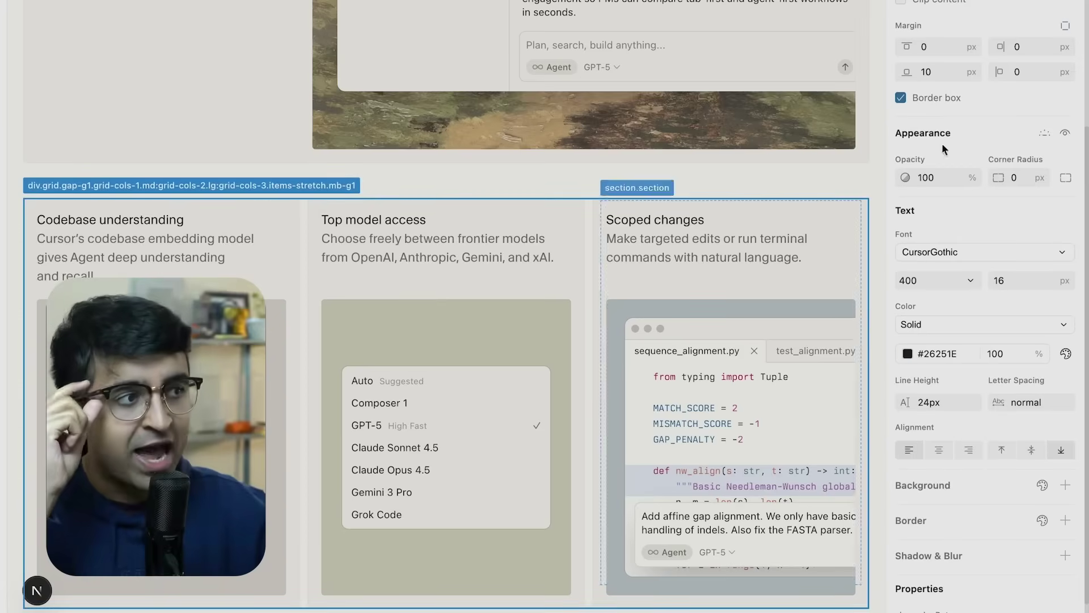
Step: Make the feature grid a 1×3 single column with a max width of about 589 px
scroll(997, 33, up, 5)
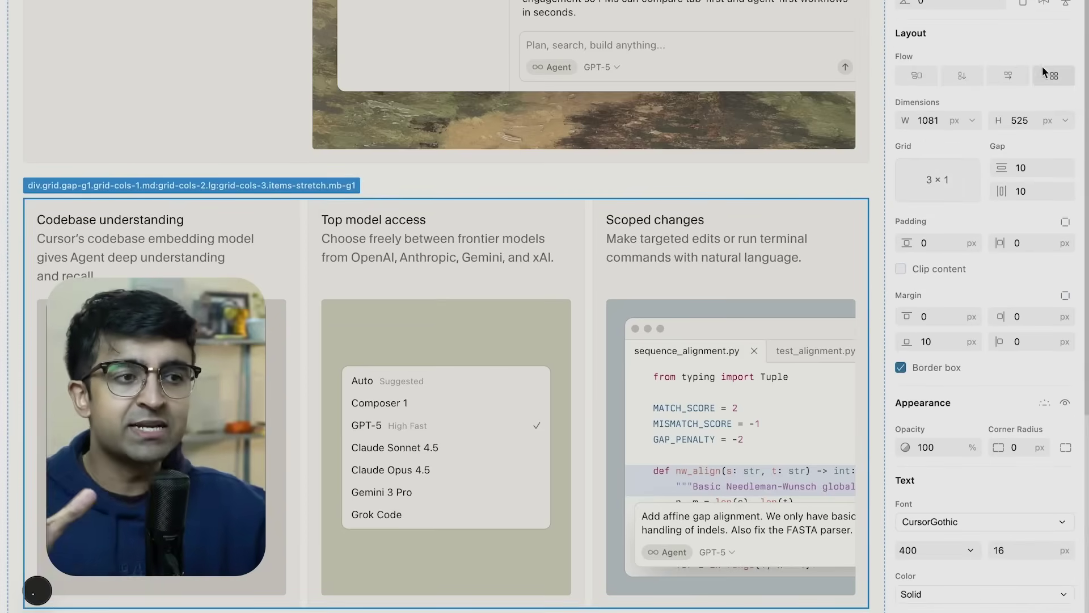
click(956, 163)
click(911, 298)
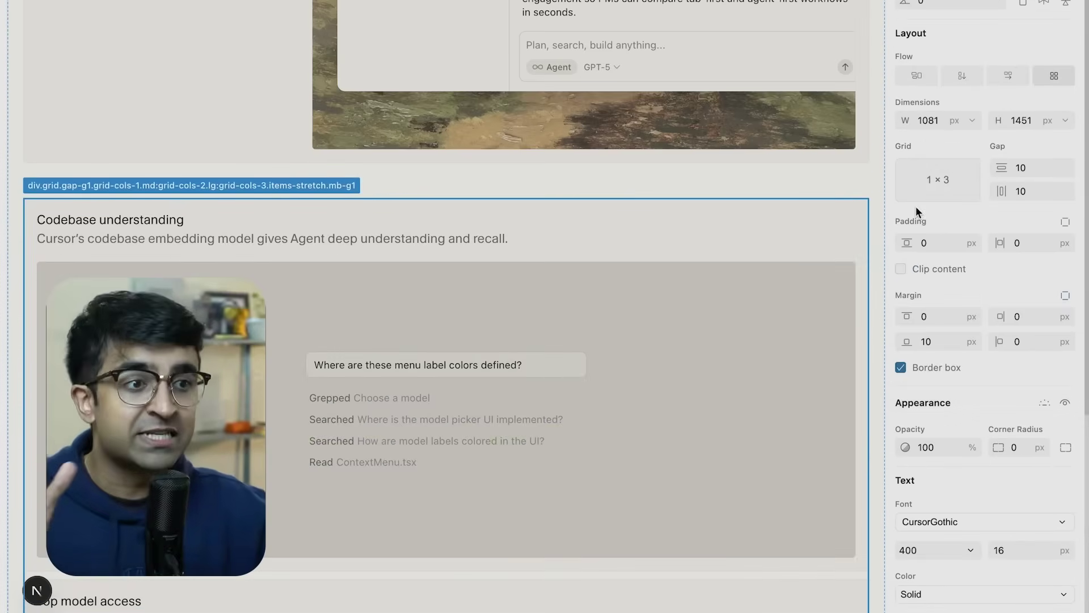
click(972, 120)
click(968, 228)
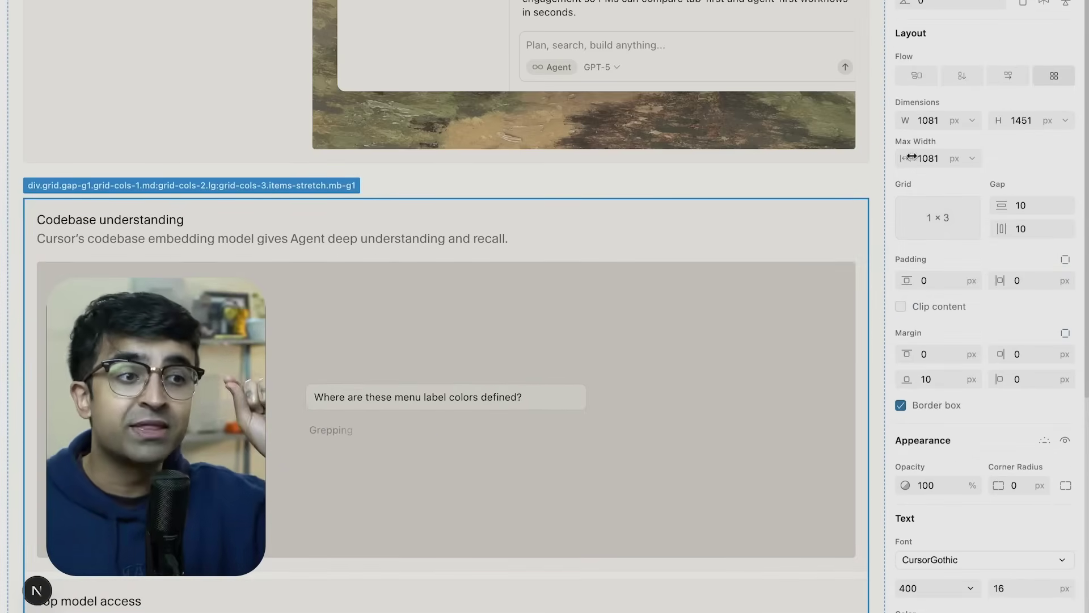
drag(796, 161, 521, 167)
Step: Switch the grid's parent container to a vertical flow
click(643, 235)
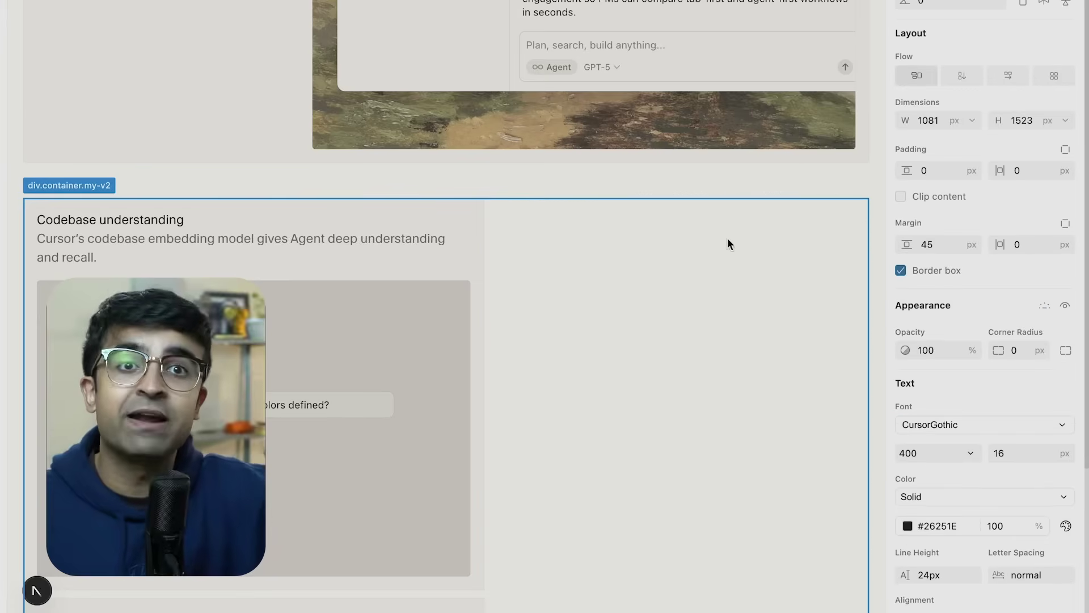
click(951, 79)
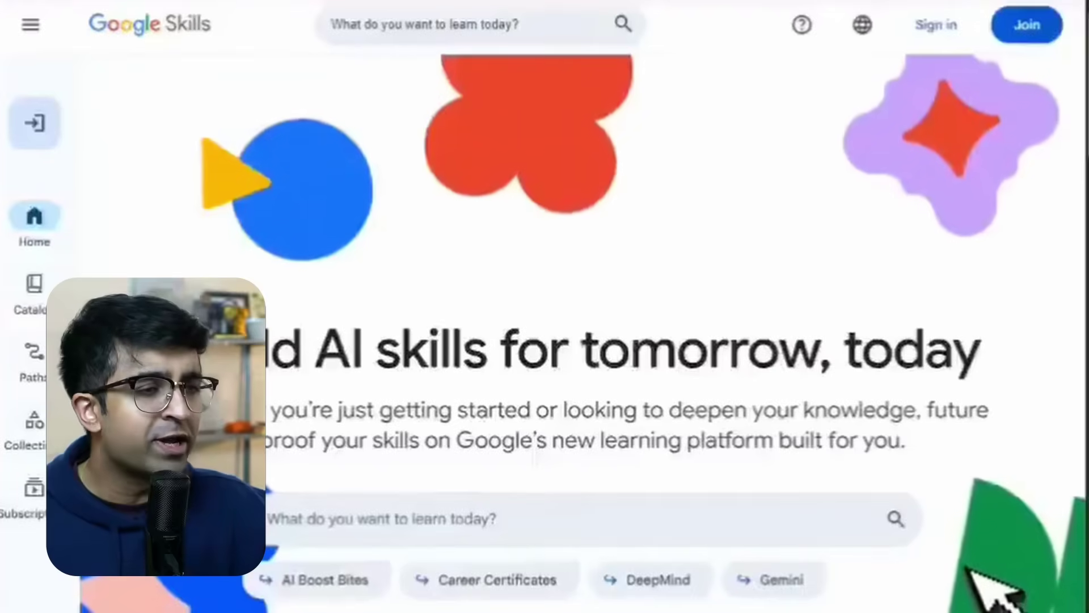
scroll(967, 567, down, 10)
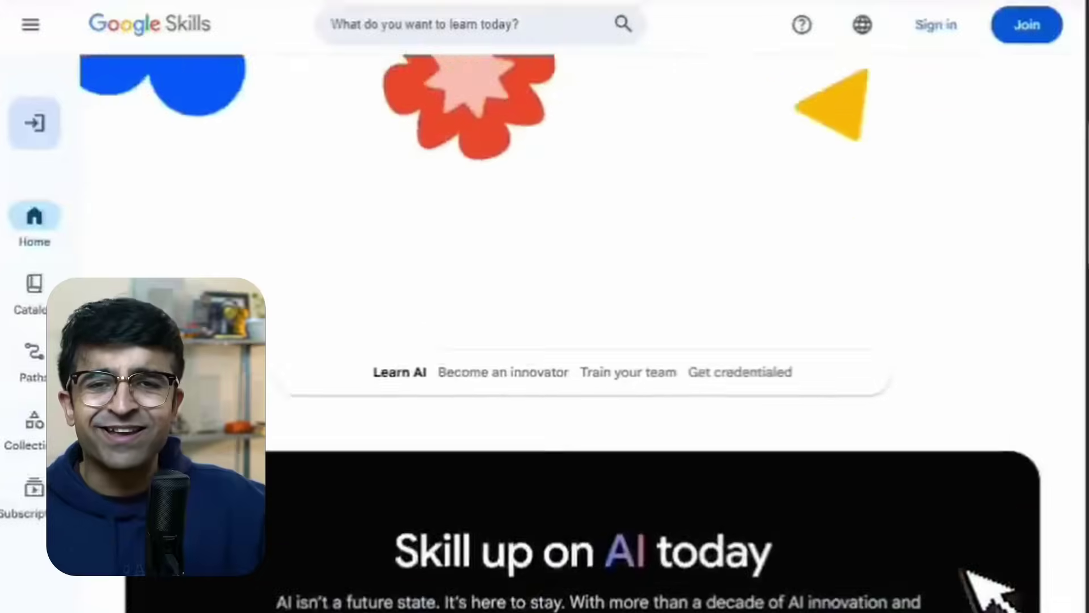
Step: Search the Google Skills catalog for 'generative ai'
scroll(987, 590, down, 15)
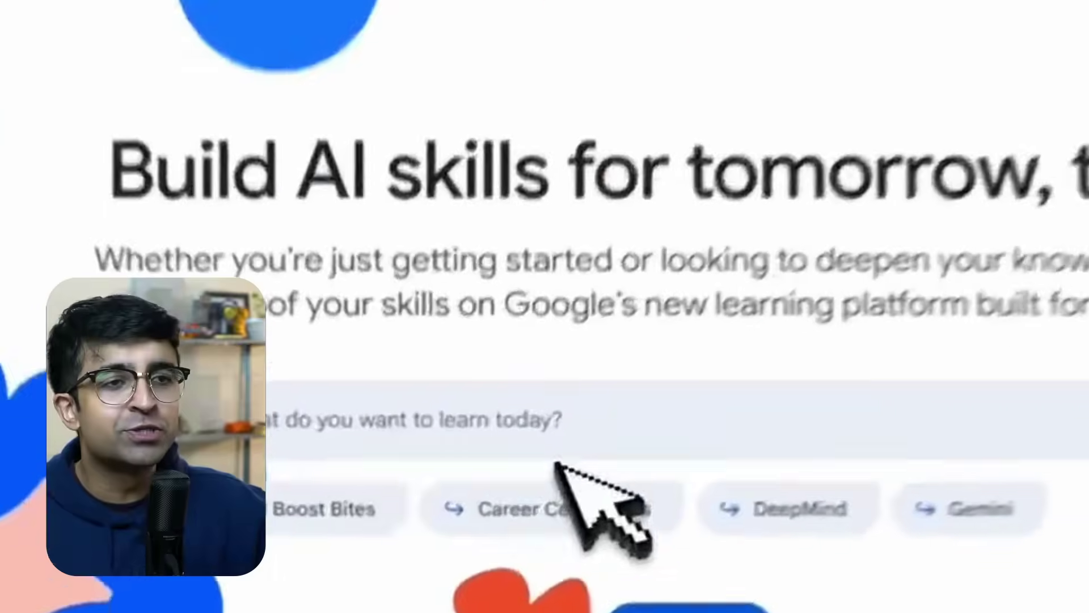
click(340, 434)
click(374, 578)
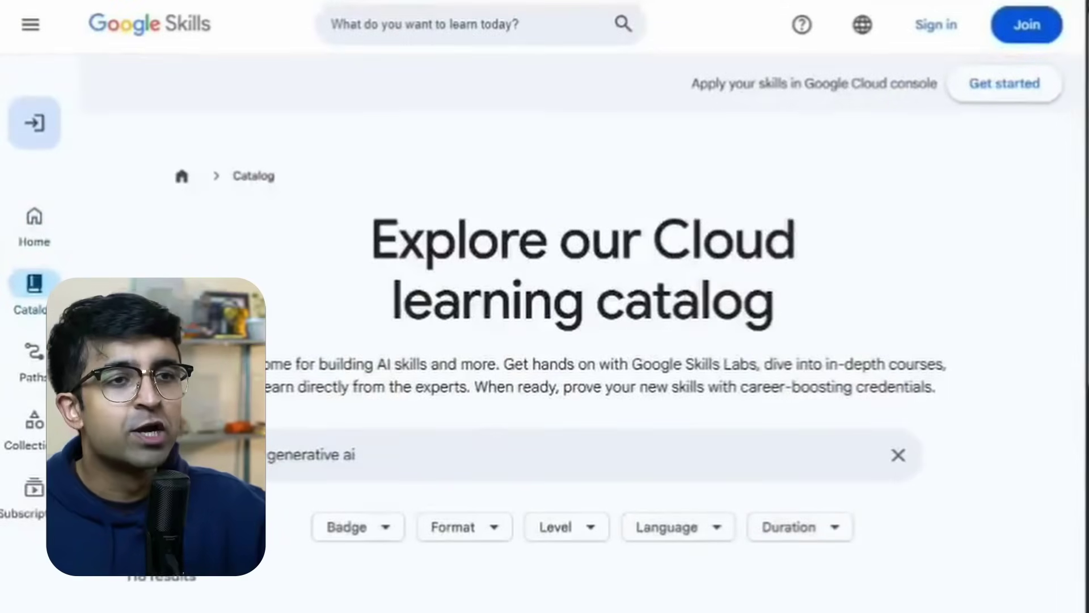
scroll(624, 340, down, 18)
scroll(624, 340, up, 13)
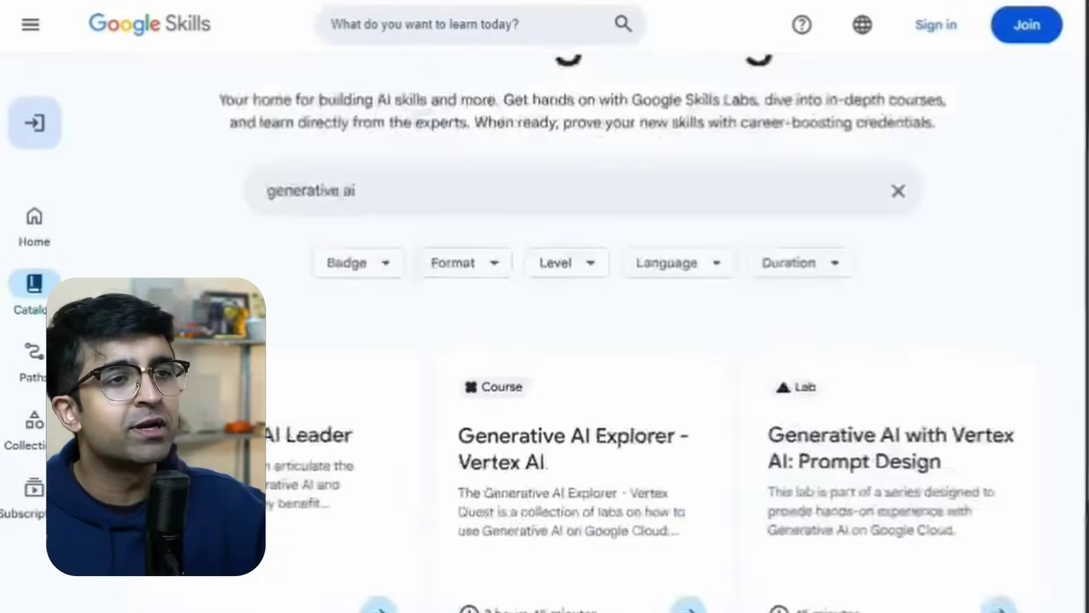
Step: View the Generative AI Leader path, then go back to the Google Skills home page
click(316, 480)
scroll(316, 482, down, 15)
scroll(316, 482, up, 15)
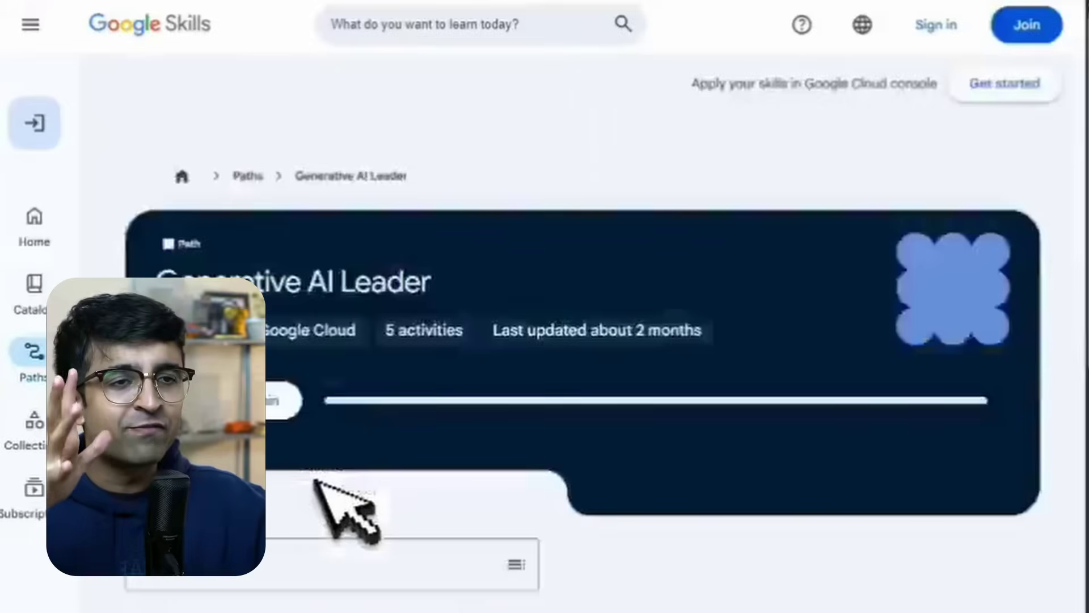
click(139, 18)
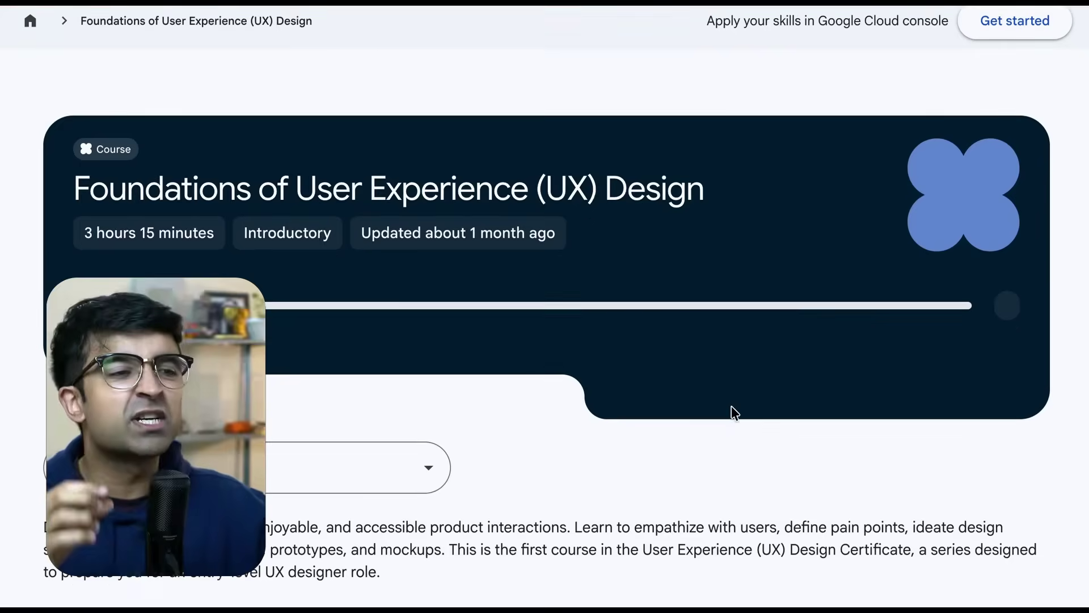
Step: Jump to the Begin the Google UX Design Certificate module from the course contents list
scroll(730, 406, down, 2)
click(363, 378)
scroll(730, 406, down, 3)
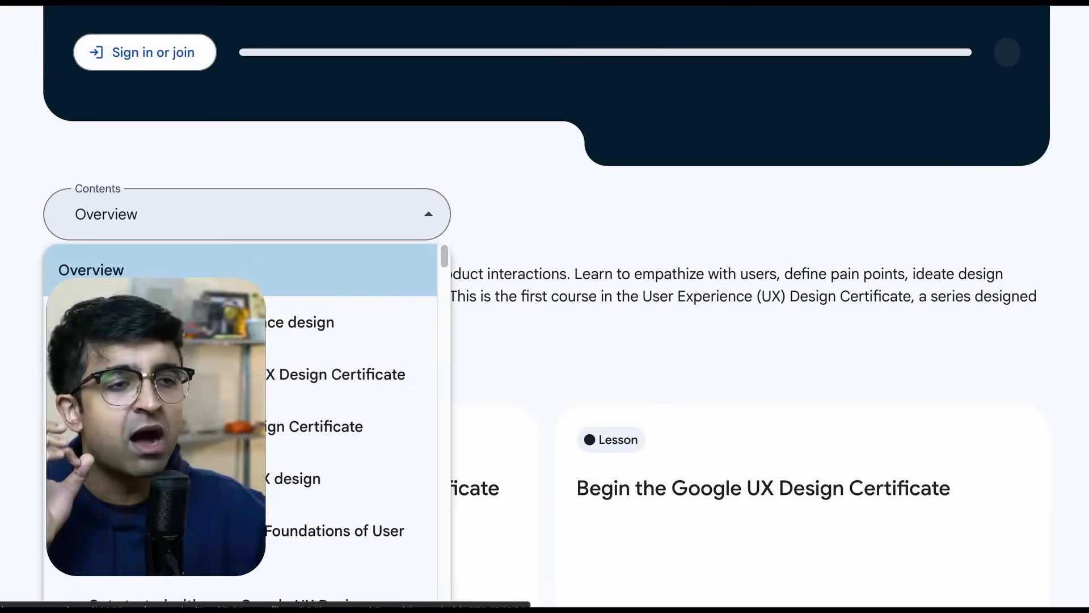
click(340, 426)
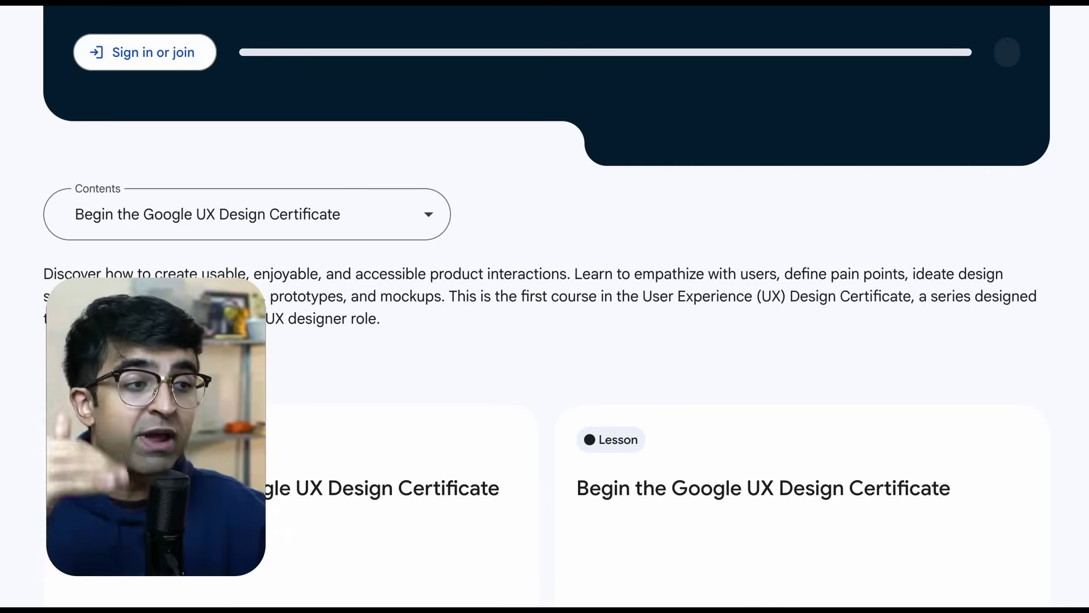
Step: Open the Introduction to Course 1 lesson card and scroll through its lessons
scroll(333, 448, down, 5)
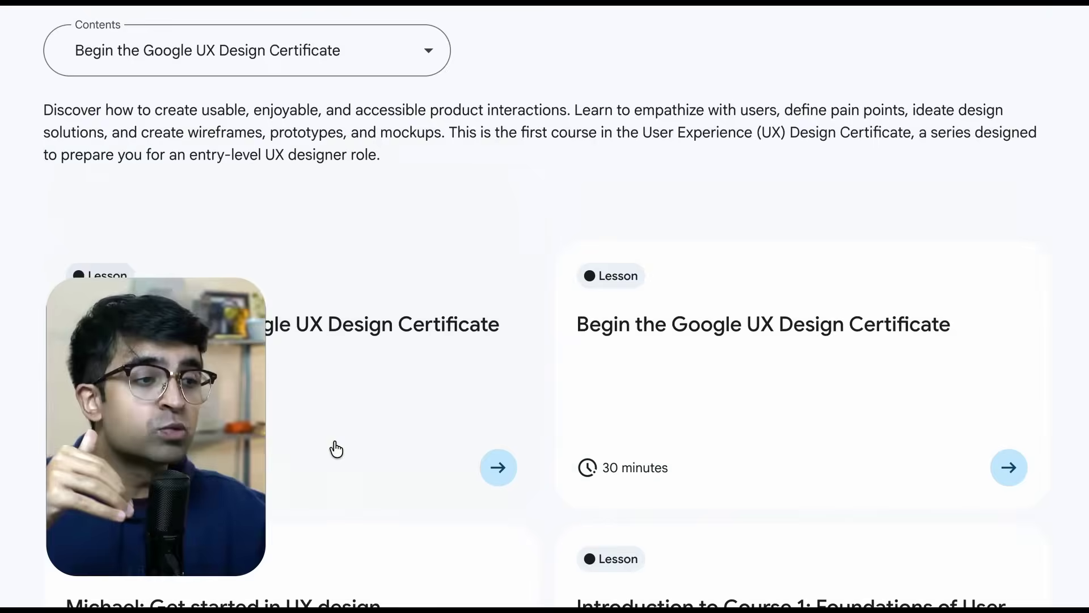
scroll(627, 334, down, 3)
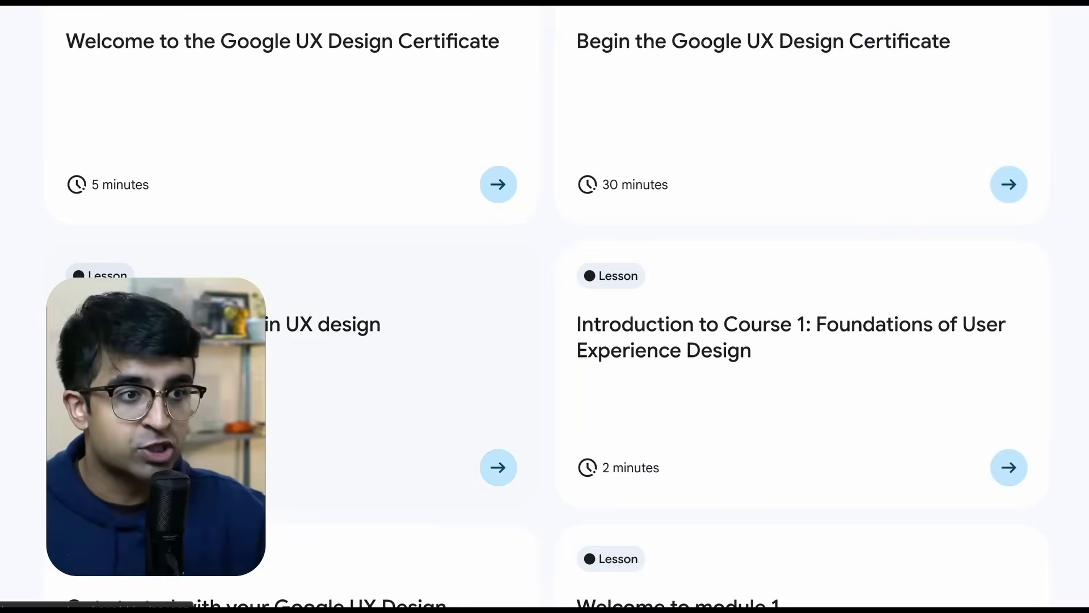
click(835, 397)
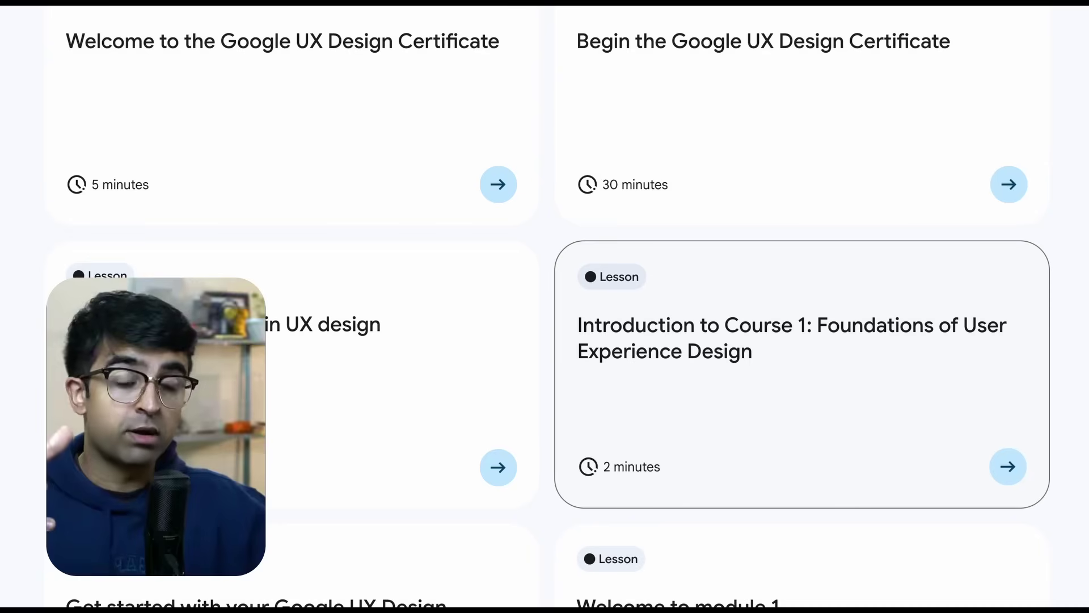
scroll(426, 352, down, 8)
scroll(716, 412, down, 3)
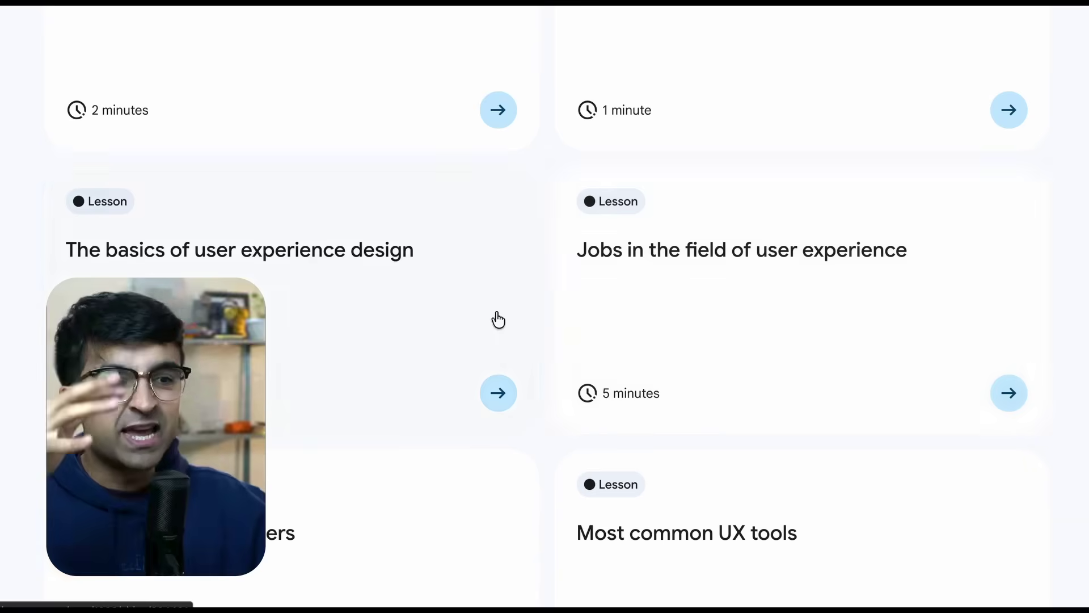
scroll(627, 372, down, 4)
scroll(732, 365, down, 5)
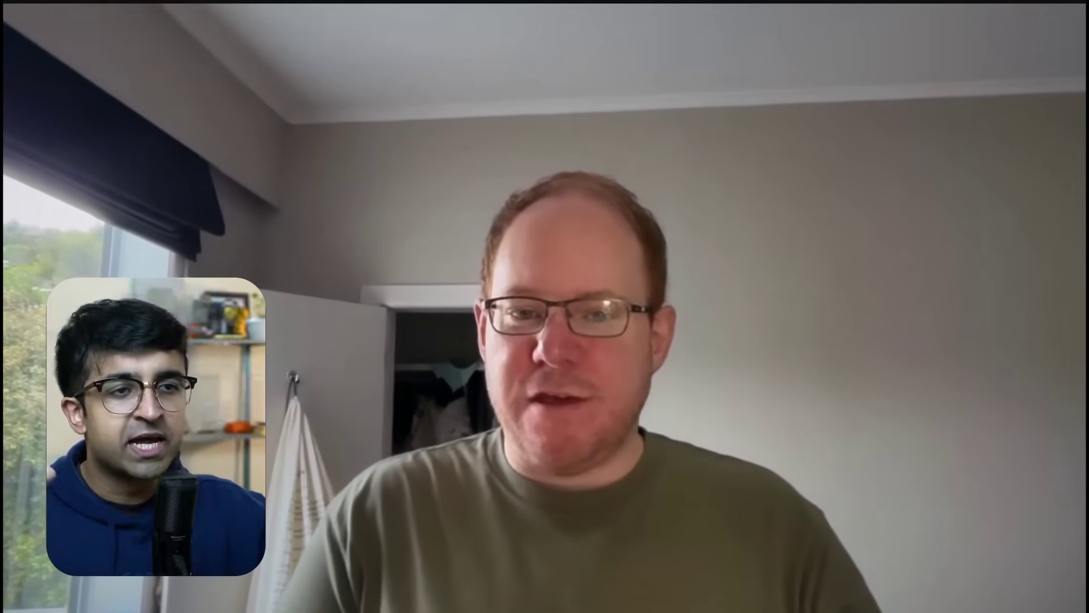
Step: Seek the interview to about 11:48, then 15:12, and show the next Dive Club episodes
click(248, 564)
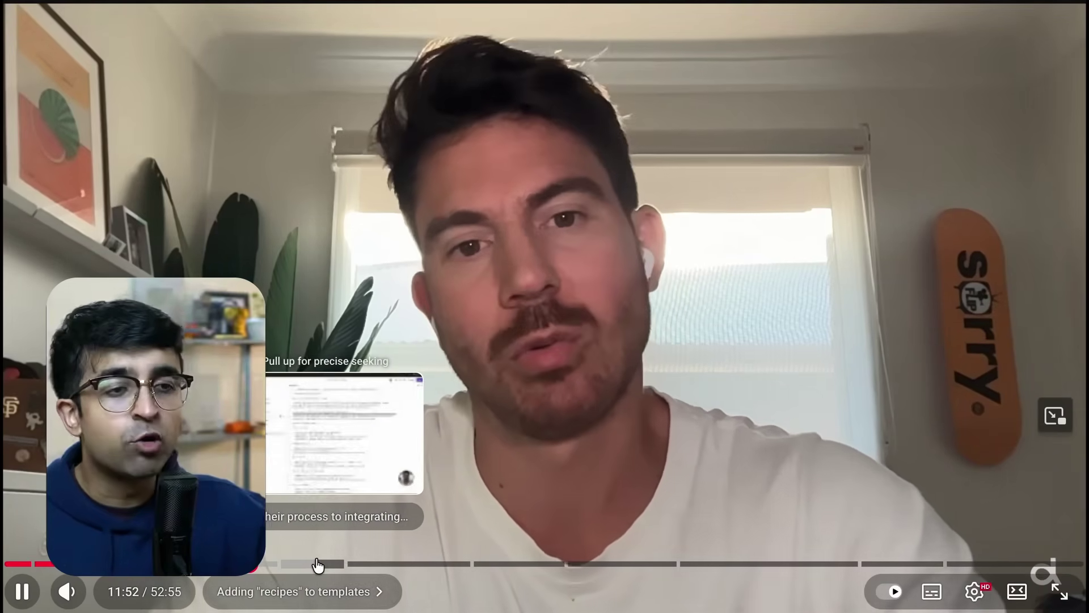
click(315, 564)
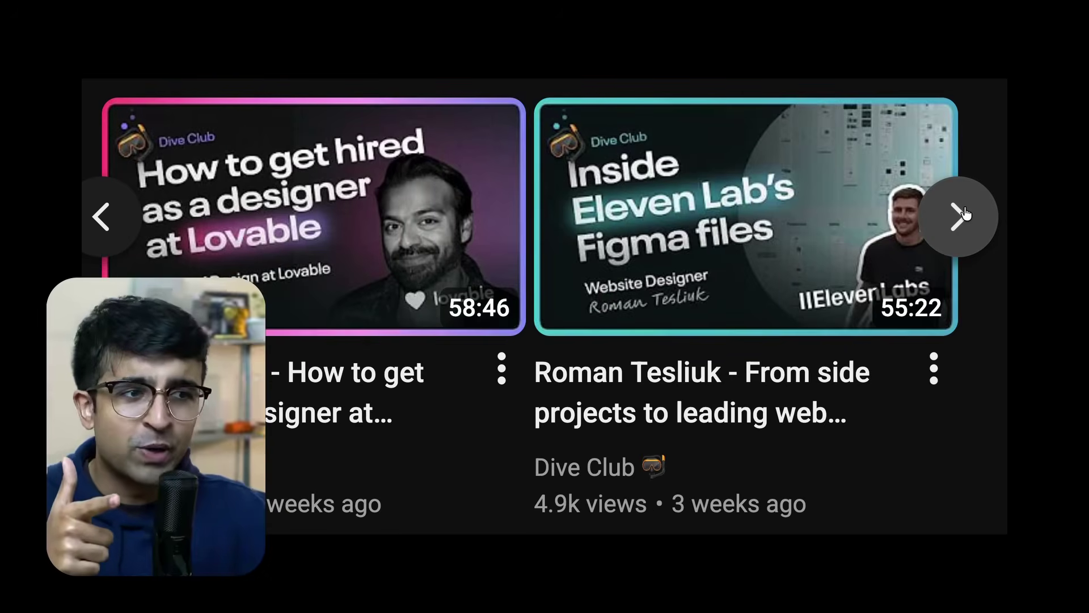
click(963, 211)
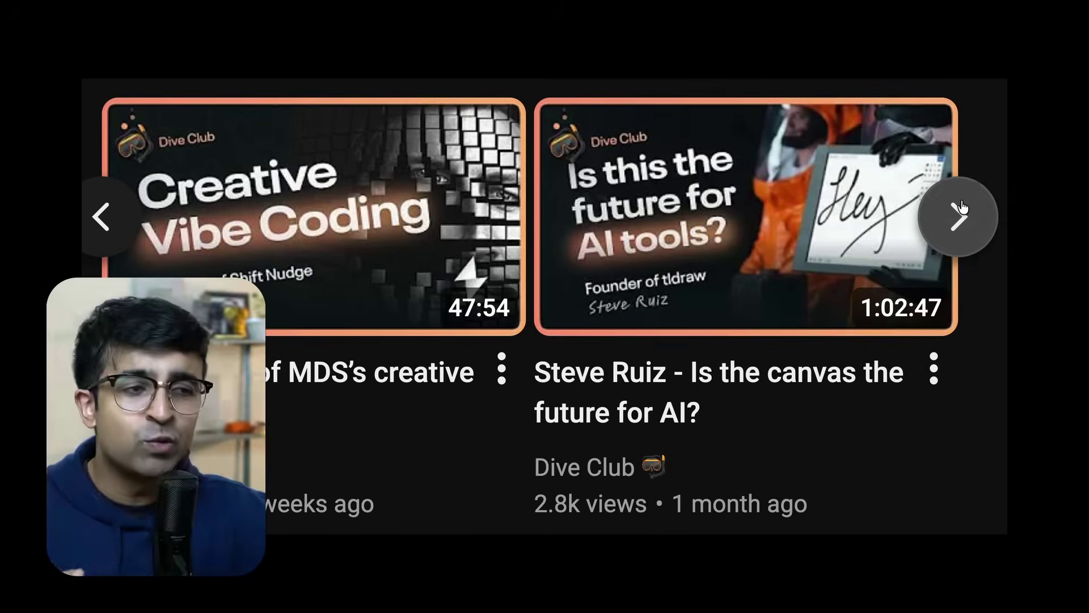
Step: Cycle through the Dive Club episode carousel, then seek the interview to about 11:49 and beyond
click(963, 211)
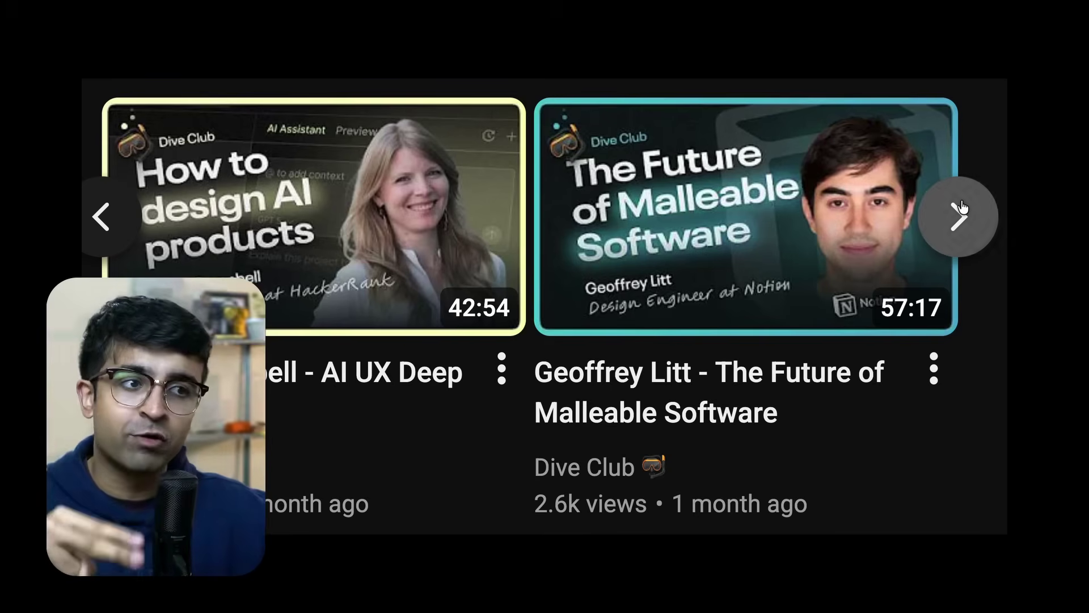
click(963, 211)
click(962, 208)
click(963, 211)
click(963, 211)
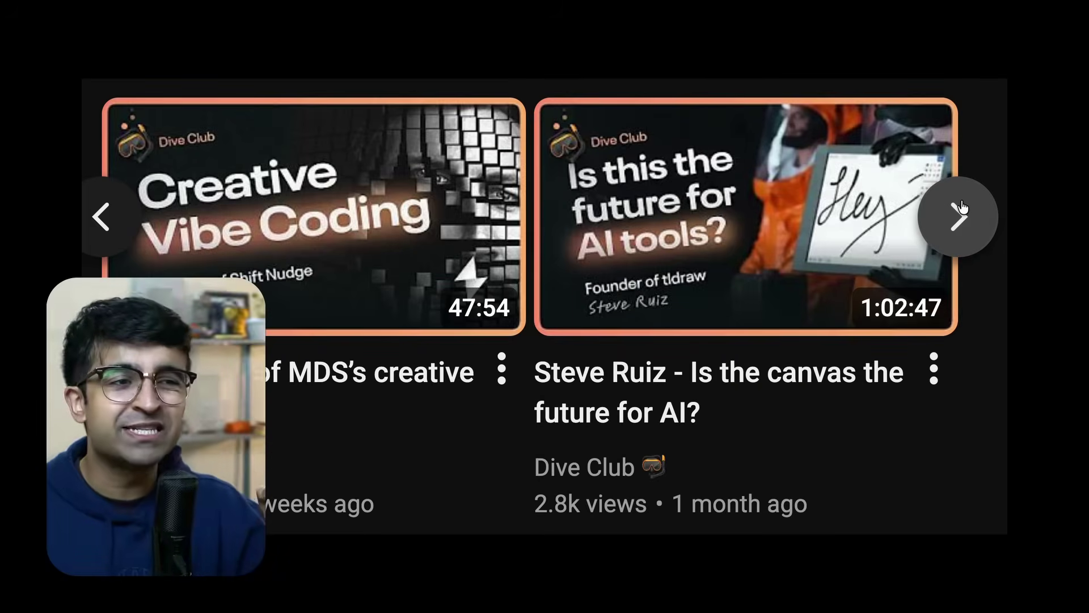
click(962, 209)
click(962, 209)
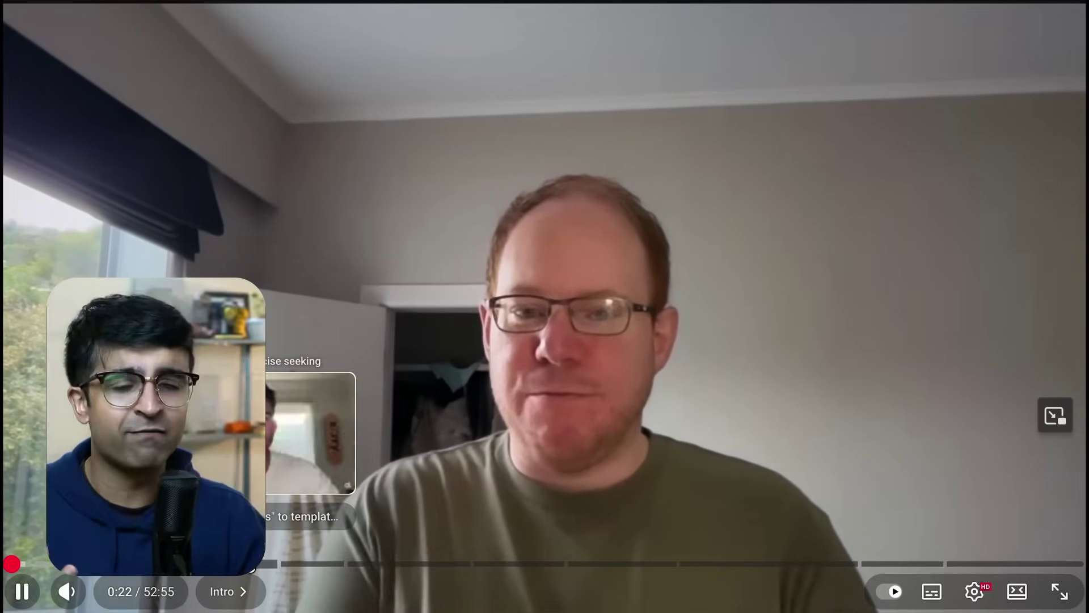
click(250, 564)
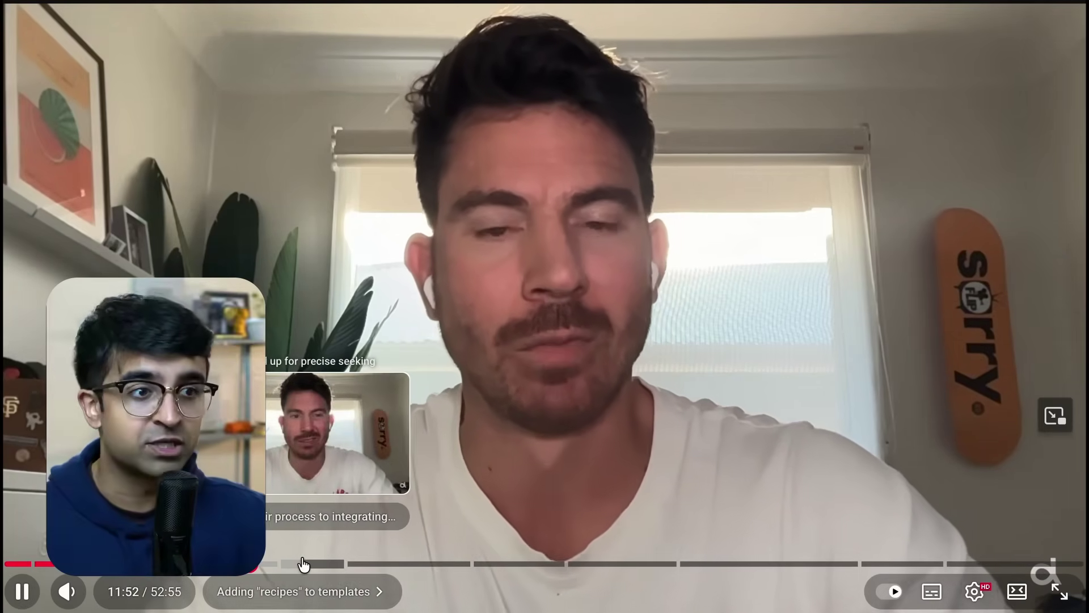
drag(320, 565, 320, 564)
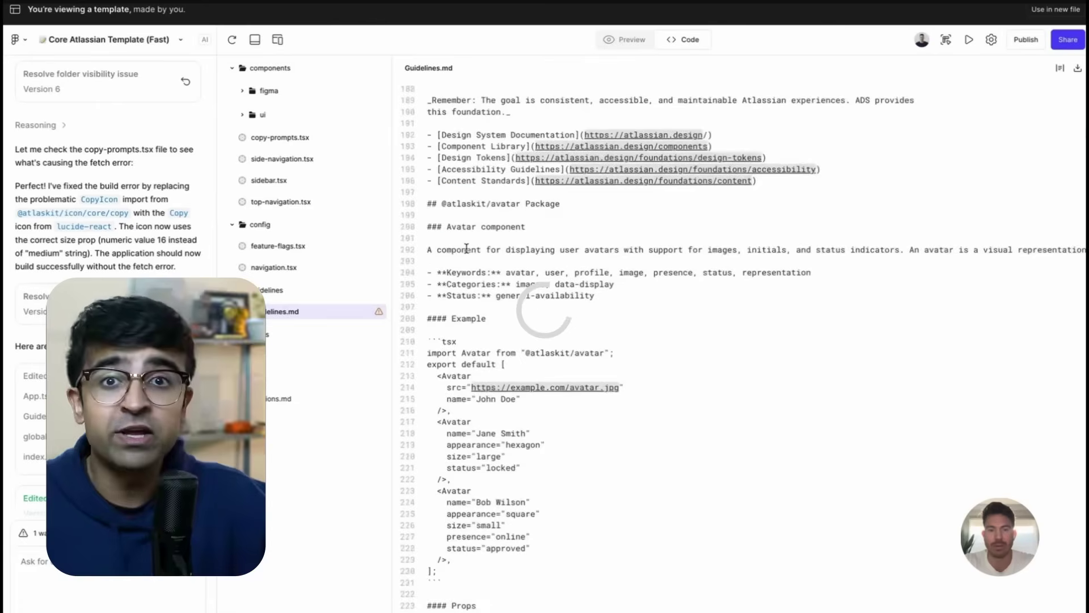